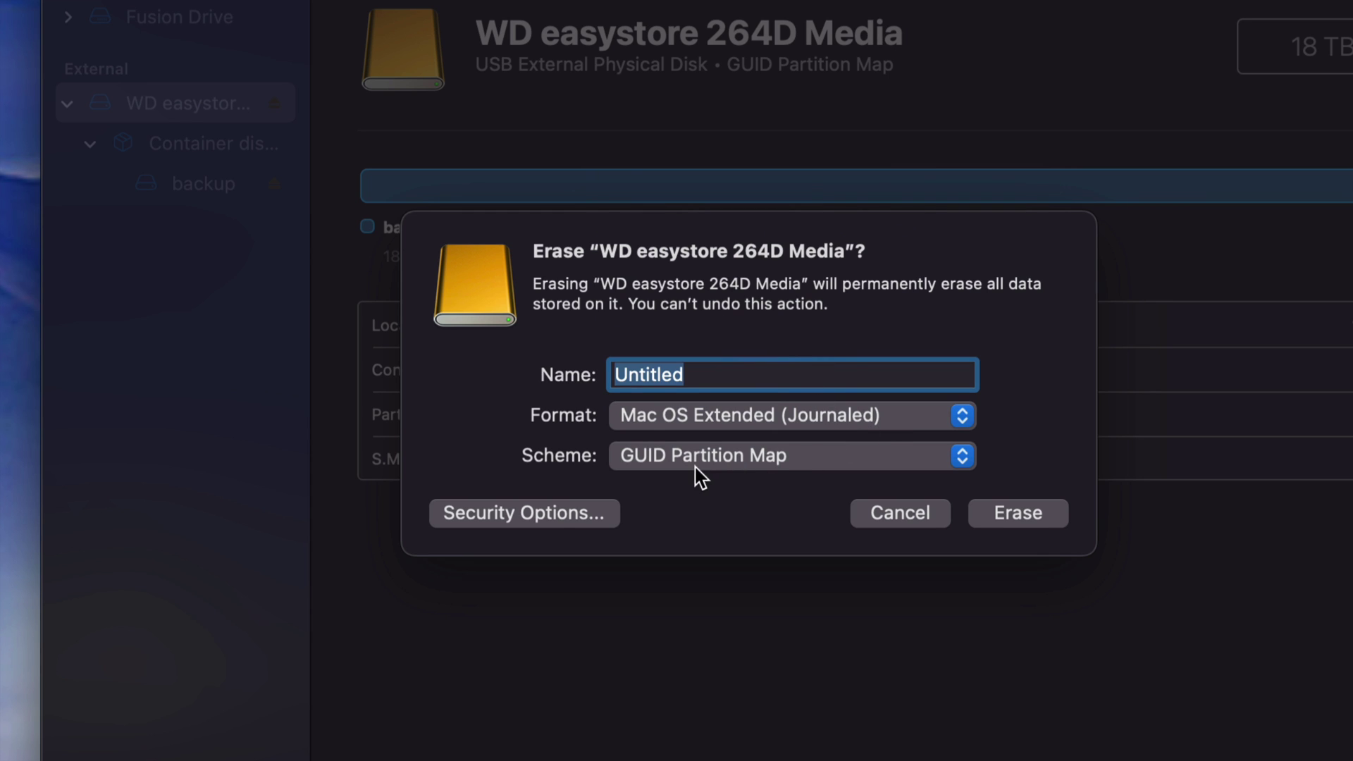
- Erase the WD easystore drive with the name Mac, Mac OS Extended (Journaled) format and GUID Partition Map scheme
drag(704, 374, 606, 384)
text(Mac)
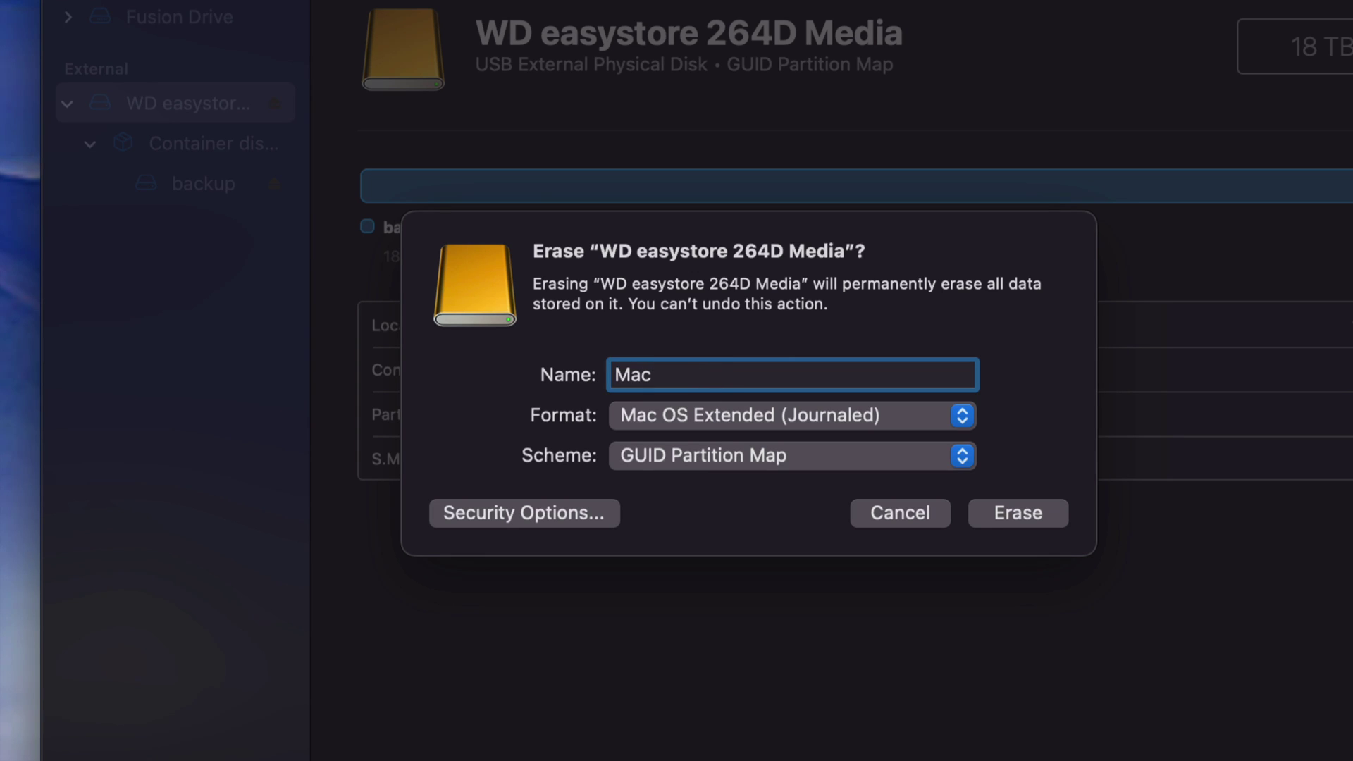
click(1042, 520)
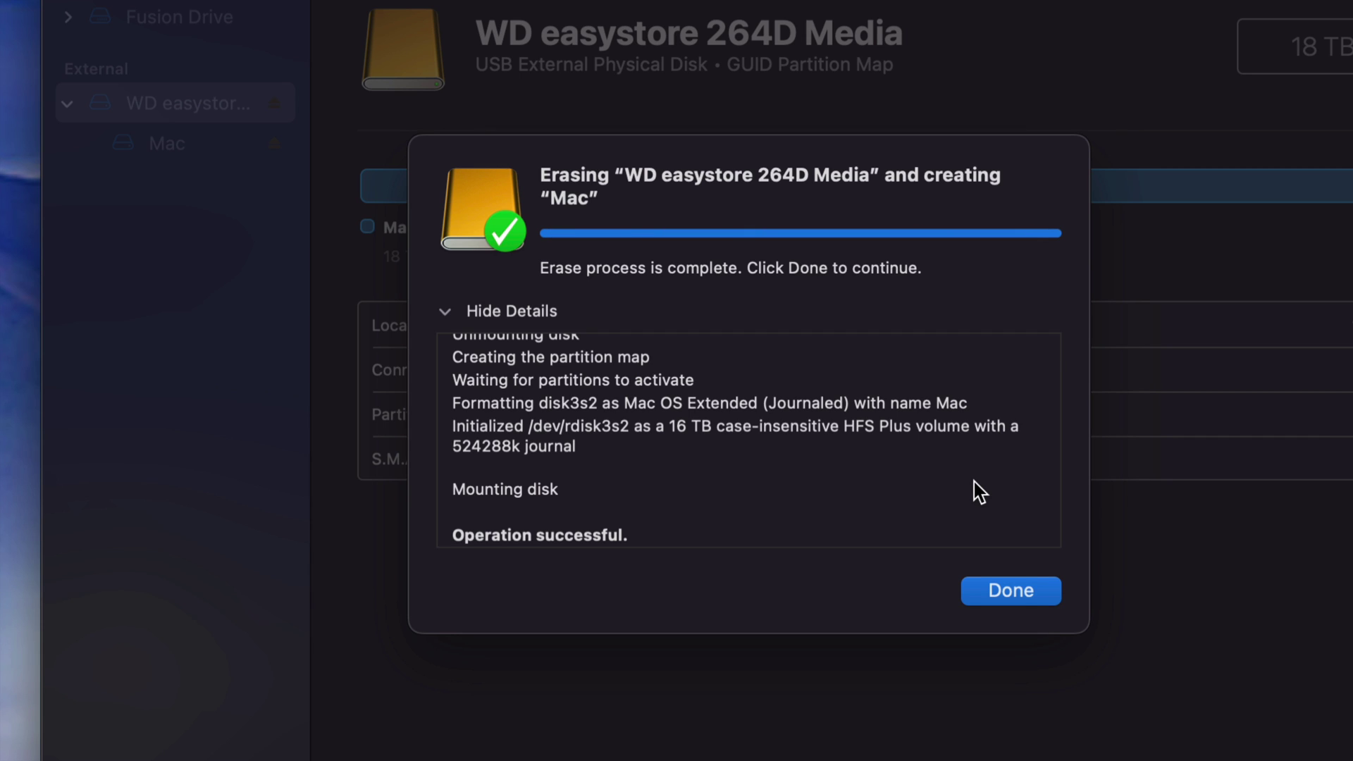
click(1016, 592)
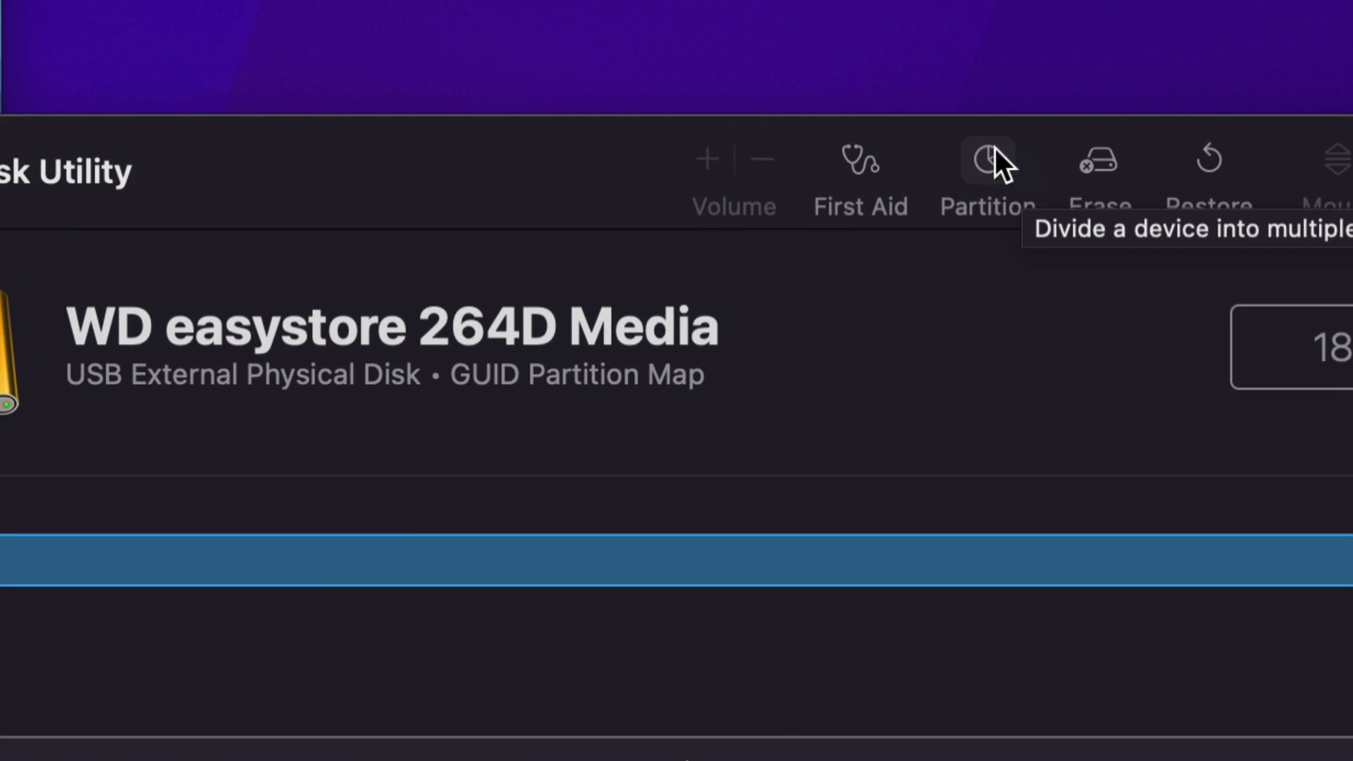
- Start partitioning the WD easystore drive and add two partitions alongside Mac
click(980, 162)
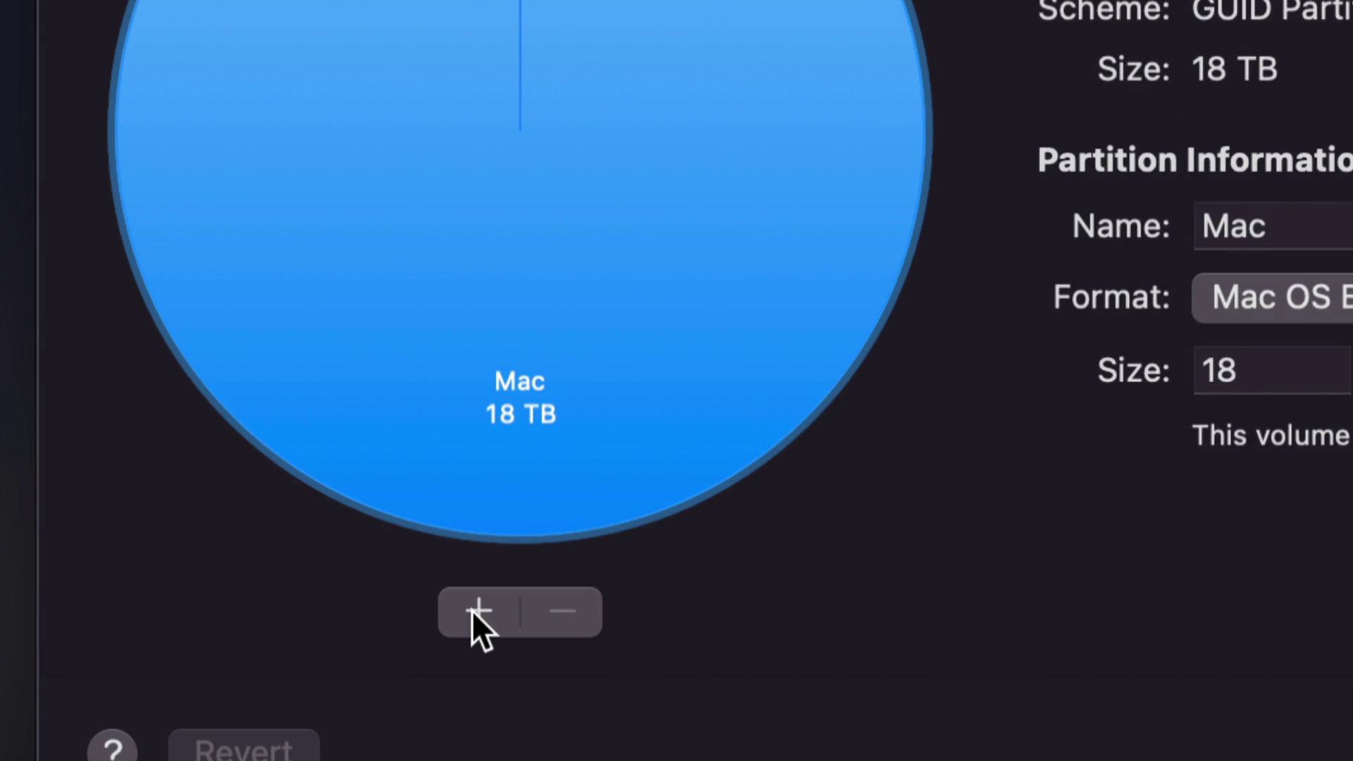
click(476, 610)
click(484, 610)
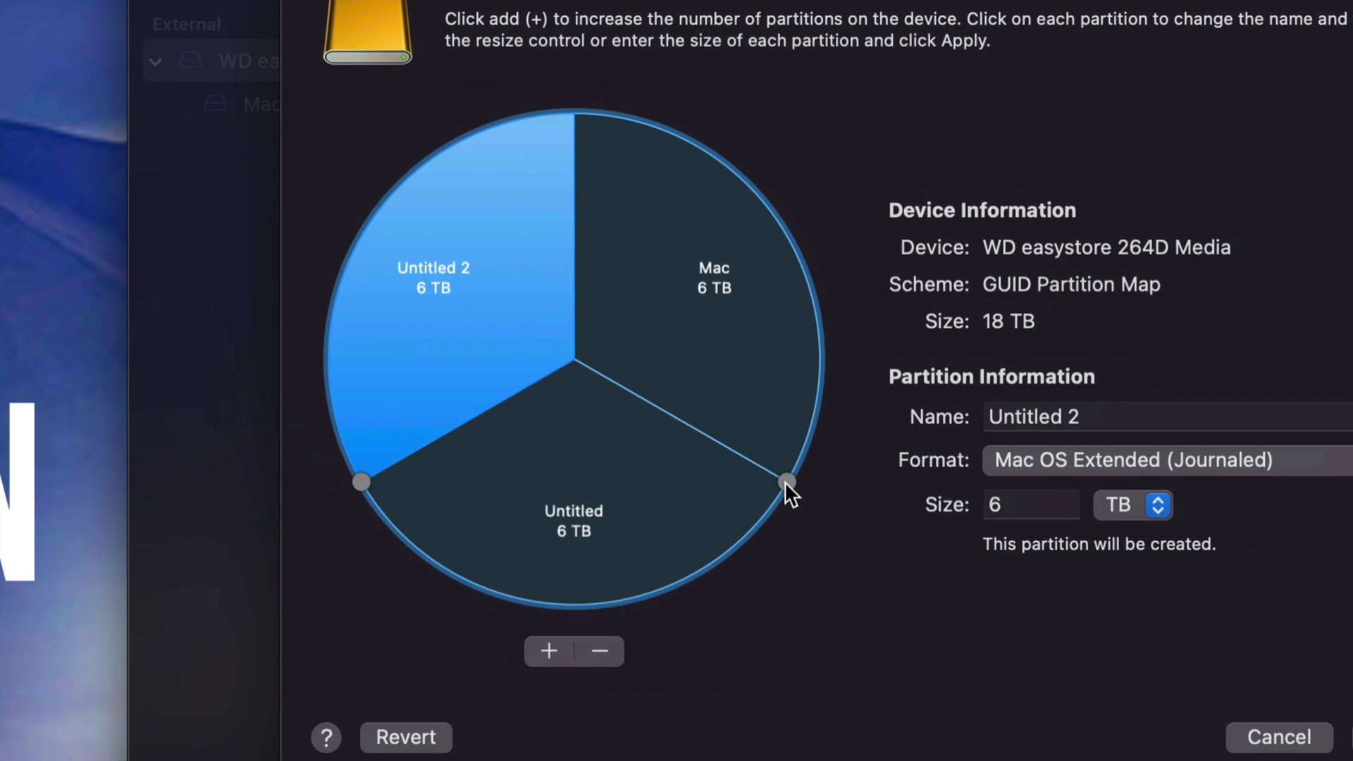
- Enlarge the untitled partition next to Mac to about 9.87 TB at Mac's expense and name it Time Machine
drag(786, 479, 831, 203)
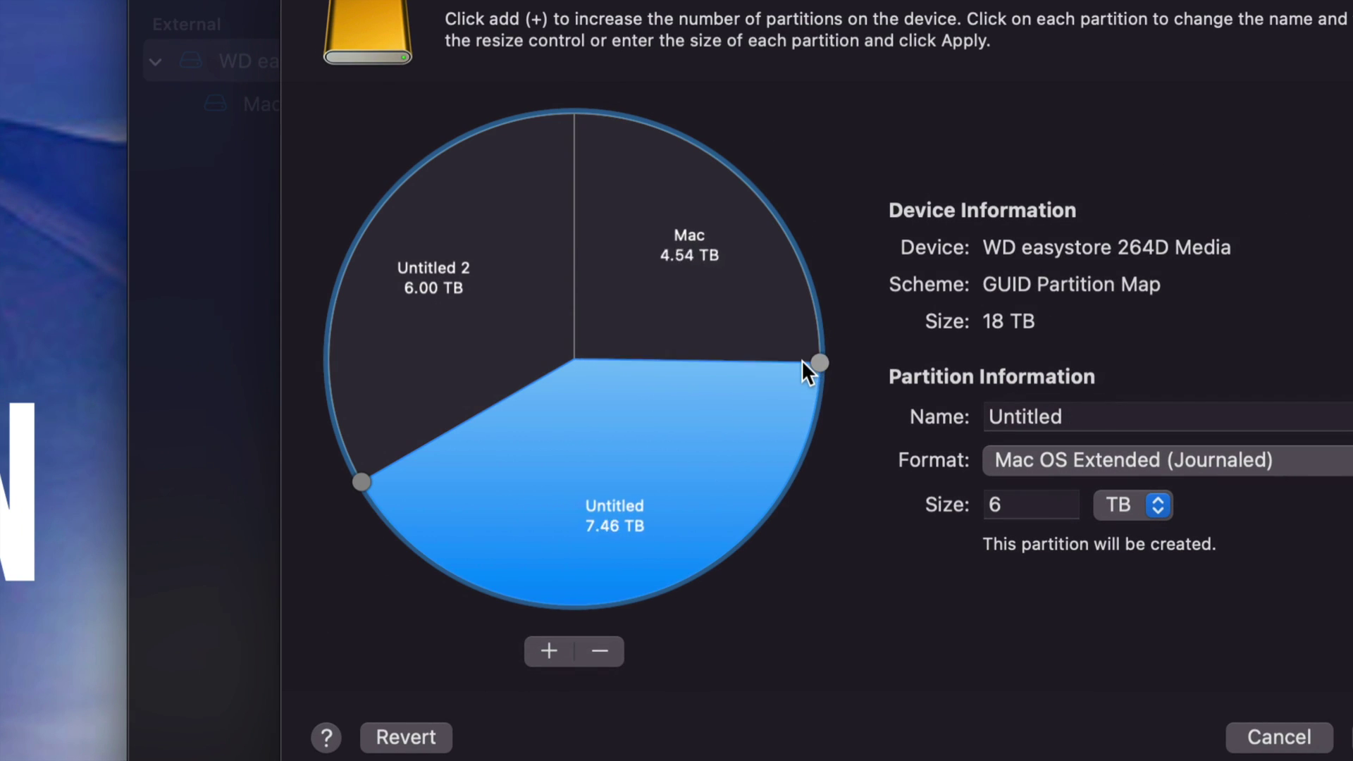
drag(802, 361, 776, 218)
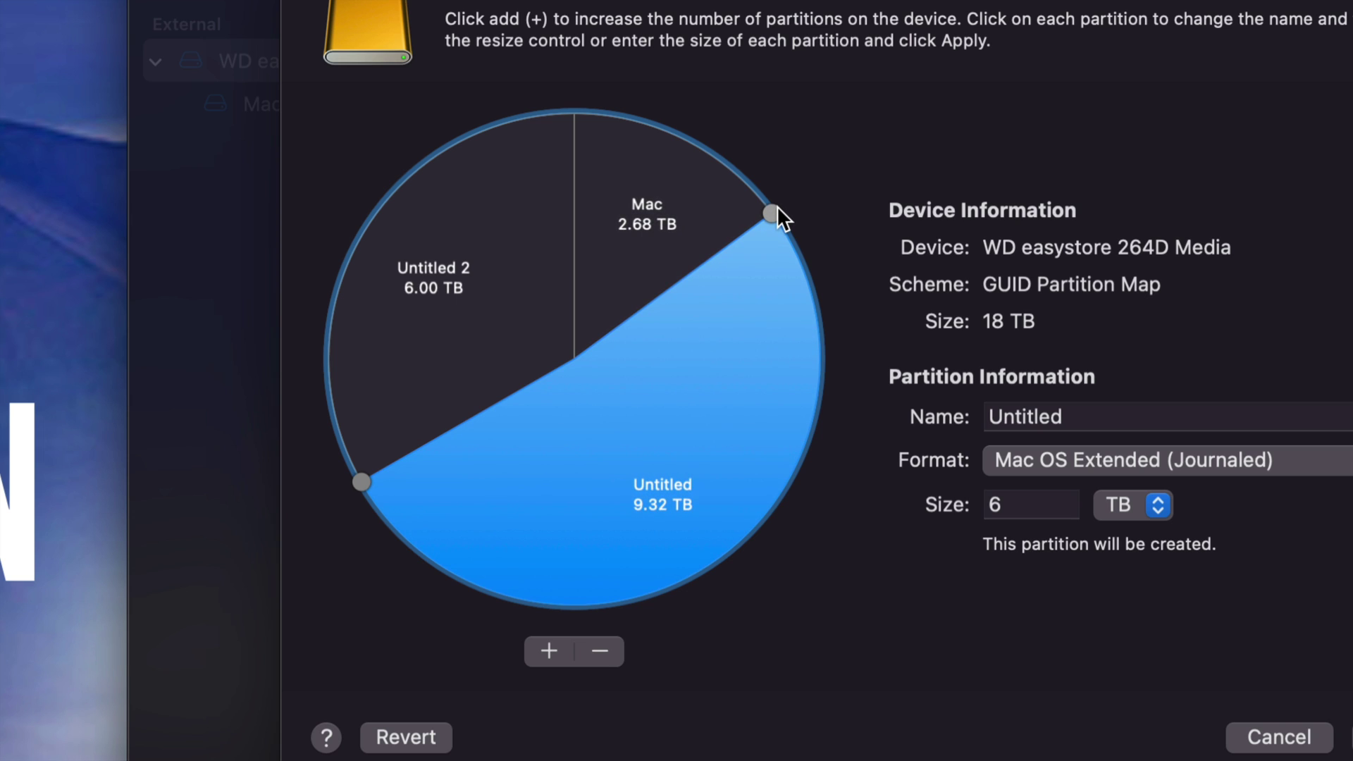
drag(777, 208, 745, 172)
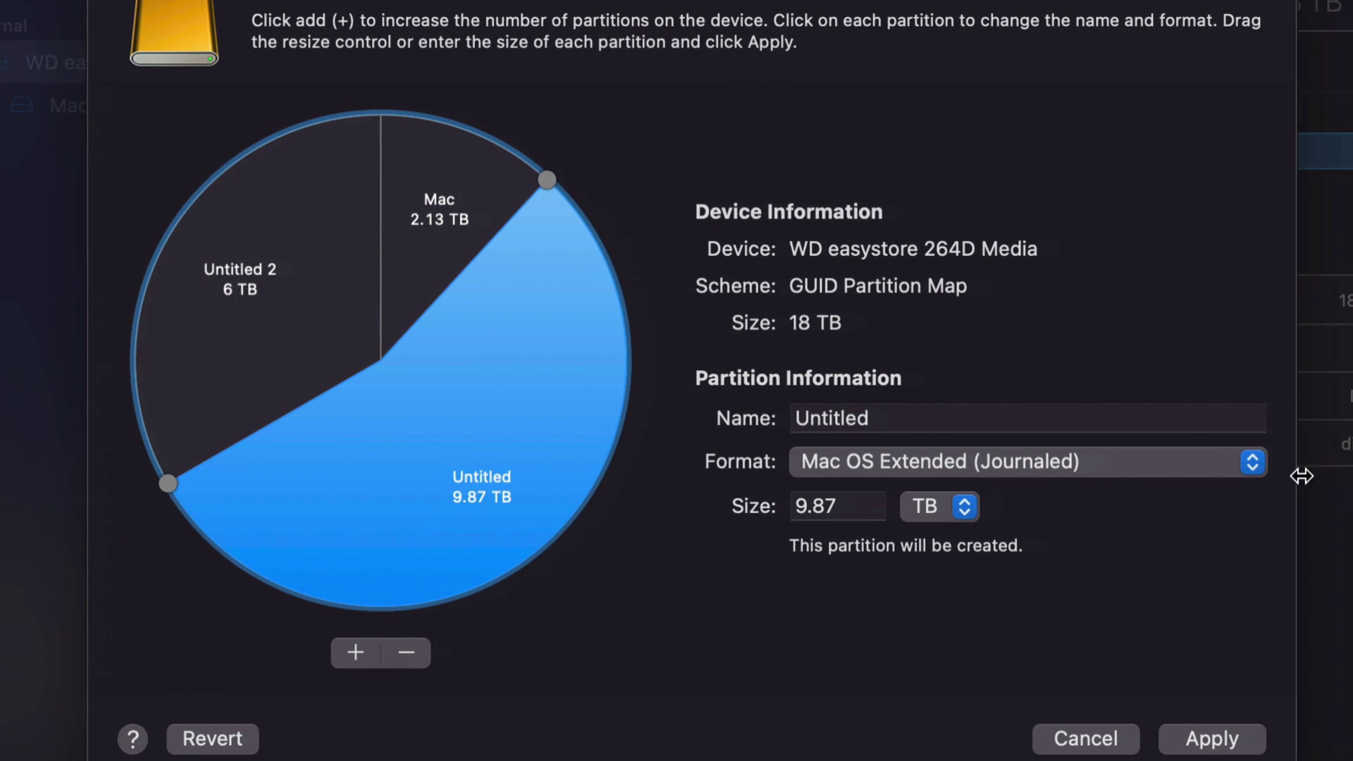
drag(928, 413, 799, 416)
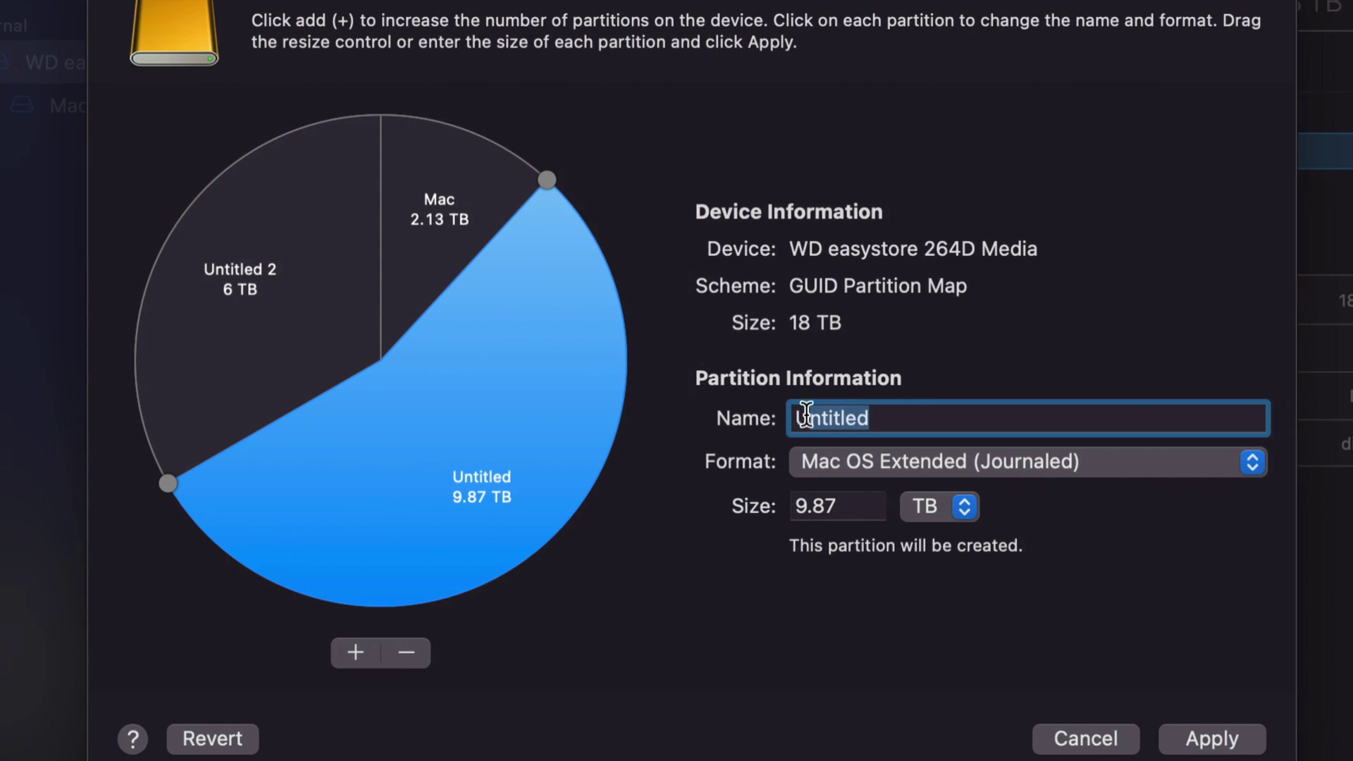
text(Time Machine)
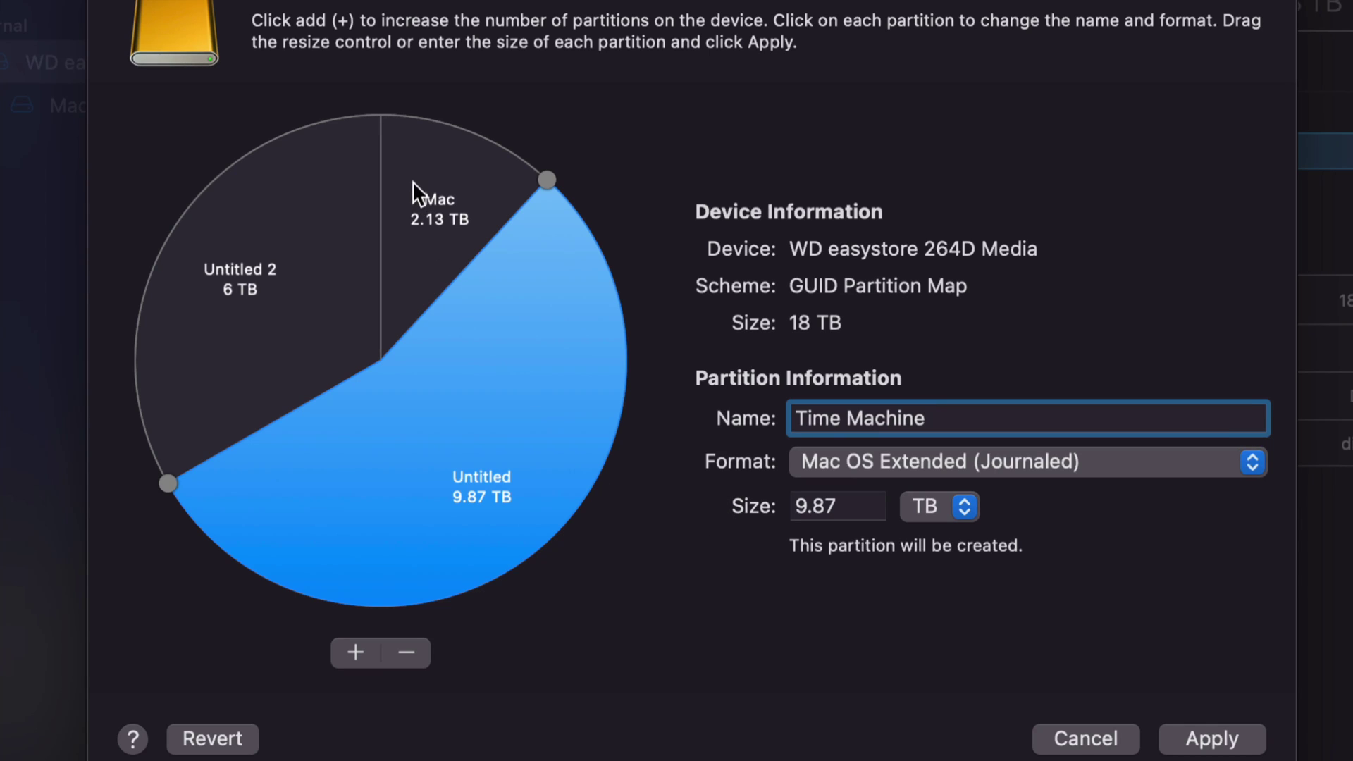
- Shrink the Mac partition to about 1.98 TB
click(441, 211)
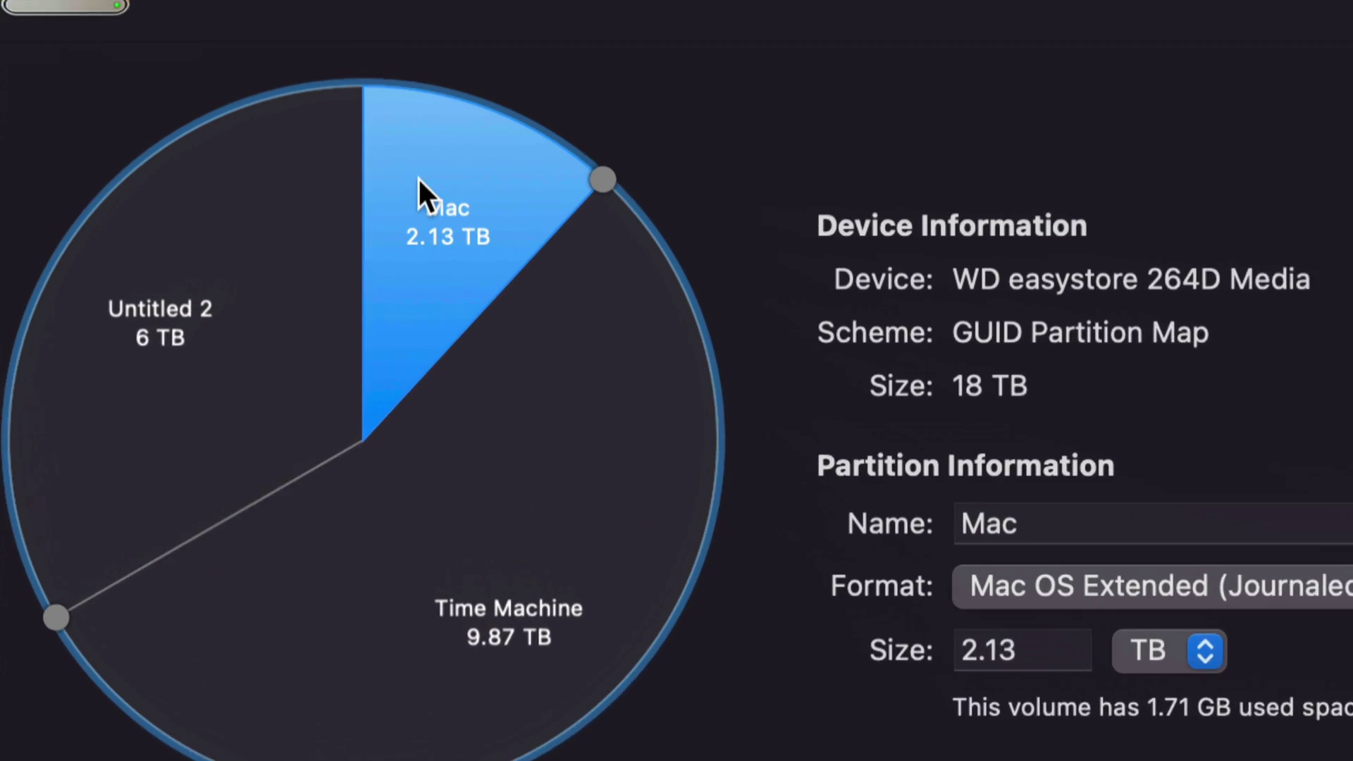
drag(673, 176, 655, 163)
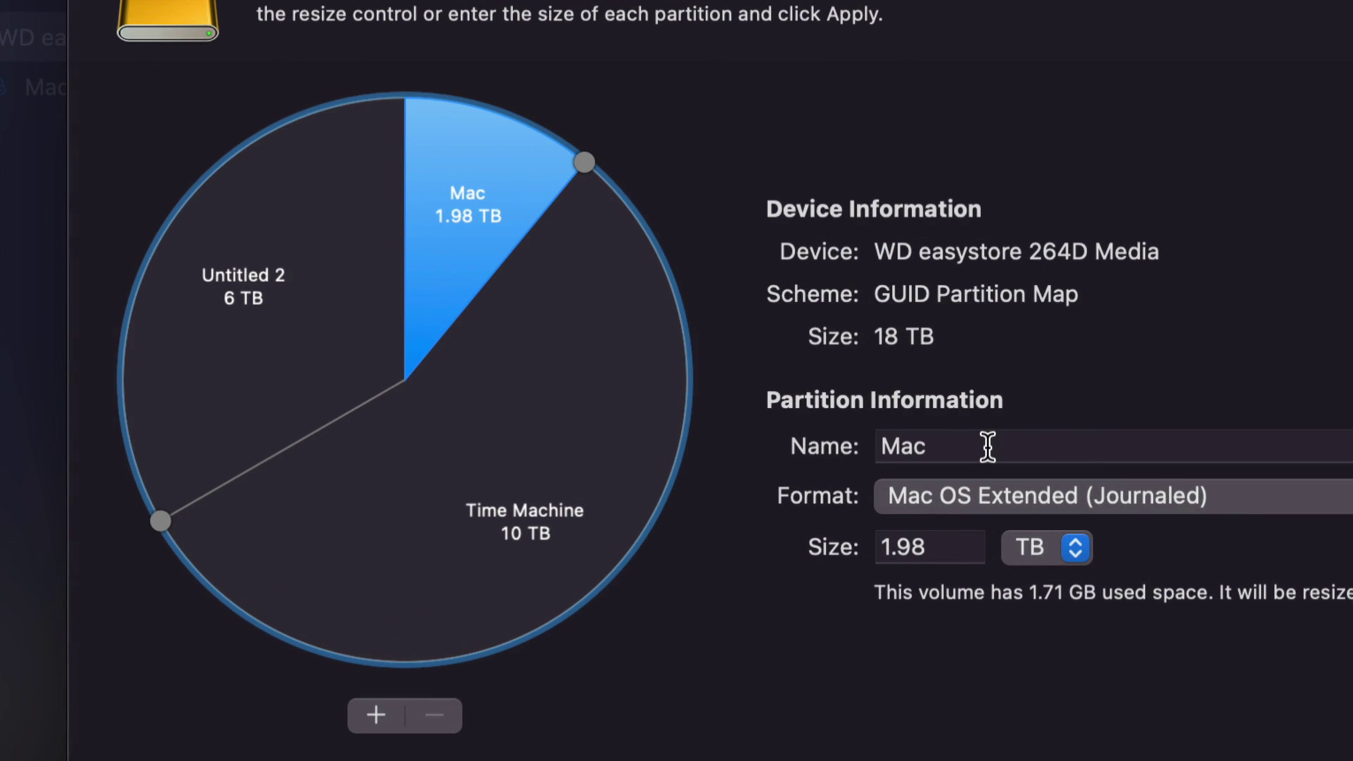
- Rename the Mac partition as Windows and set its format to ExFAT
drag(1029, 459, 933, 459)
text(Window)
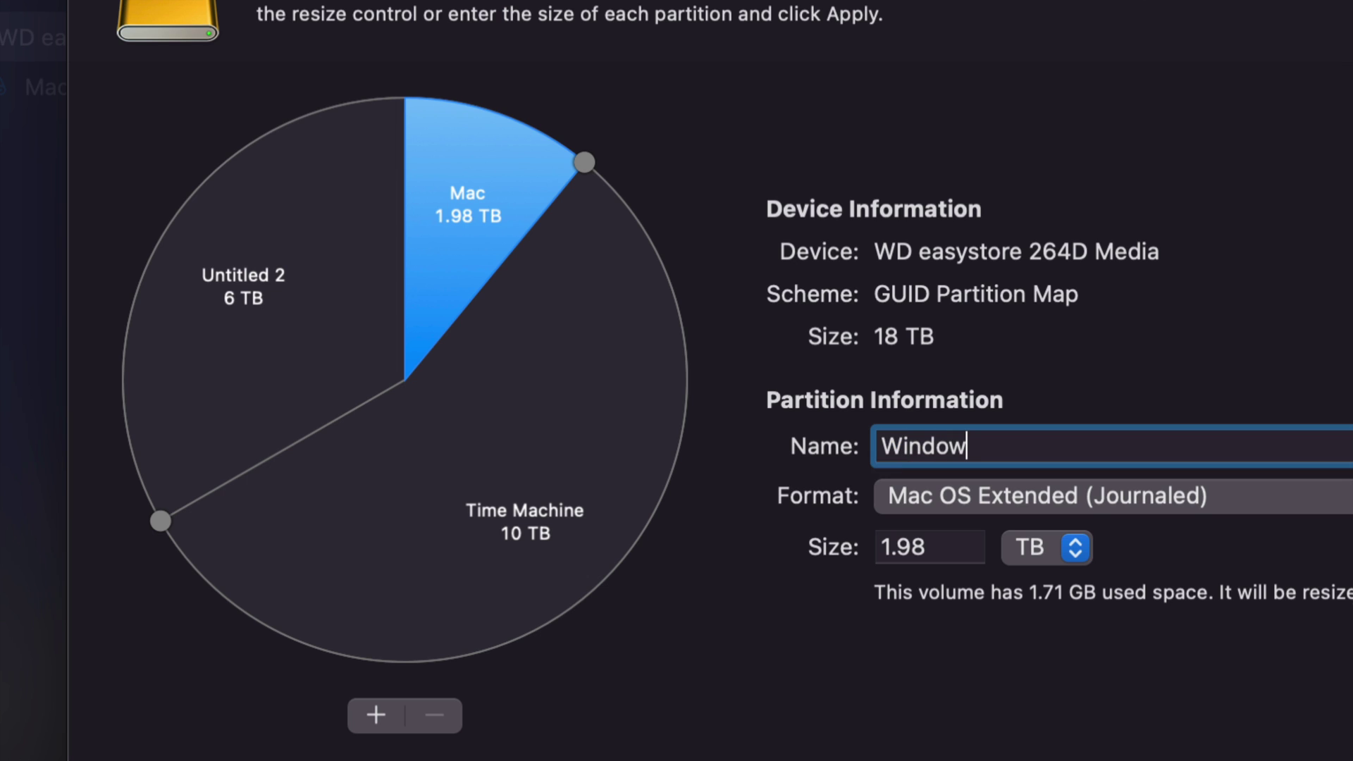
text(s)
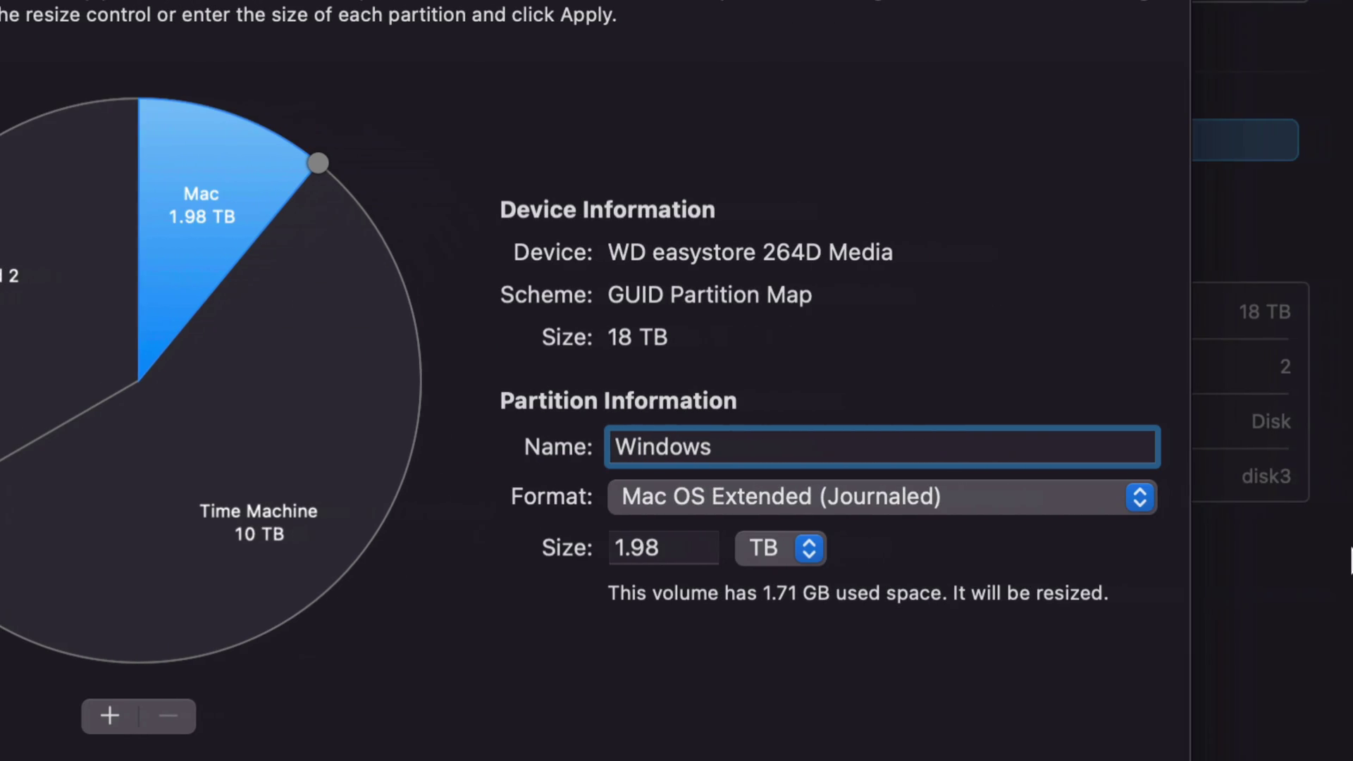
click(1131, 498)
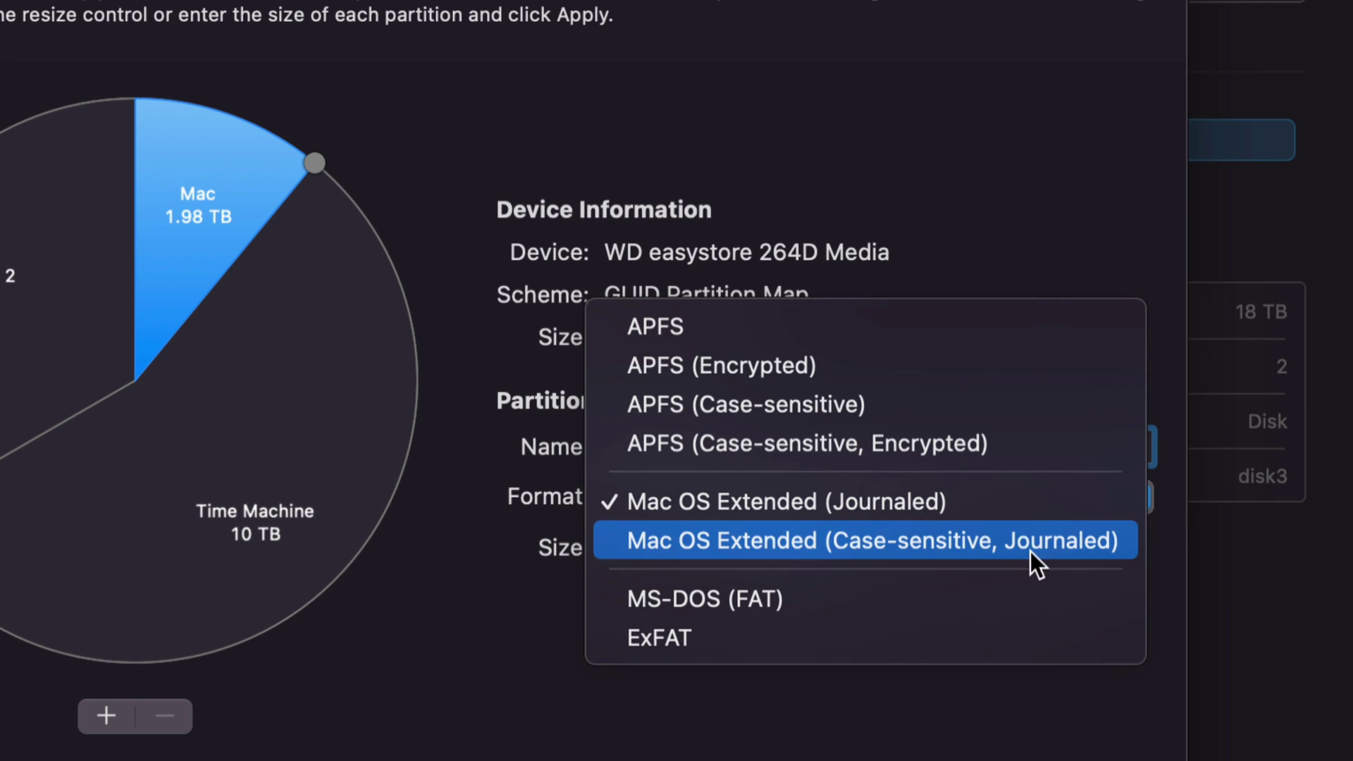
click(837, 636)
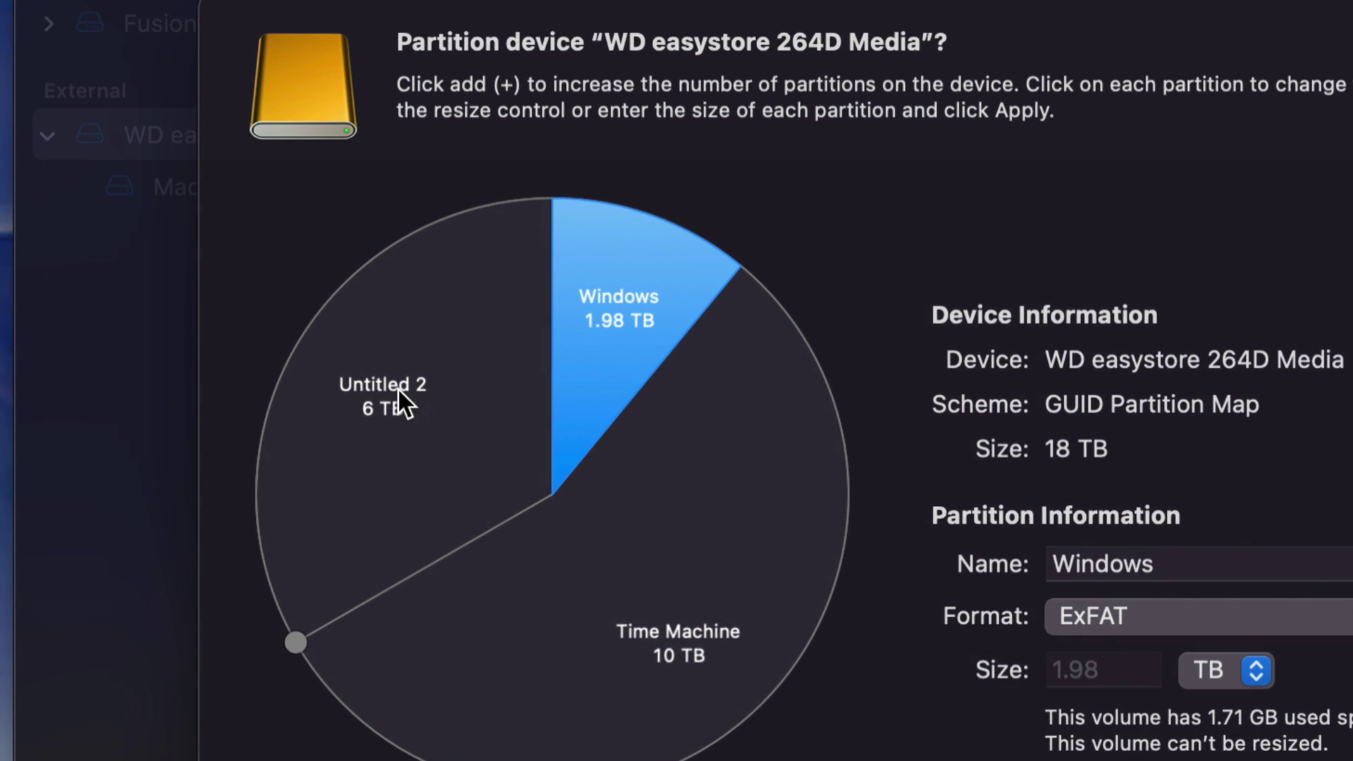
- Name the Untitled 2 partition Mac Backup and keep its format as Mac OS Extended (Journaled)
click(399, 390)
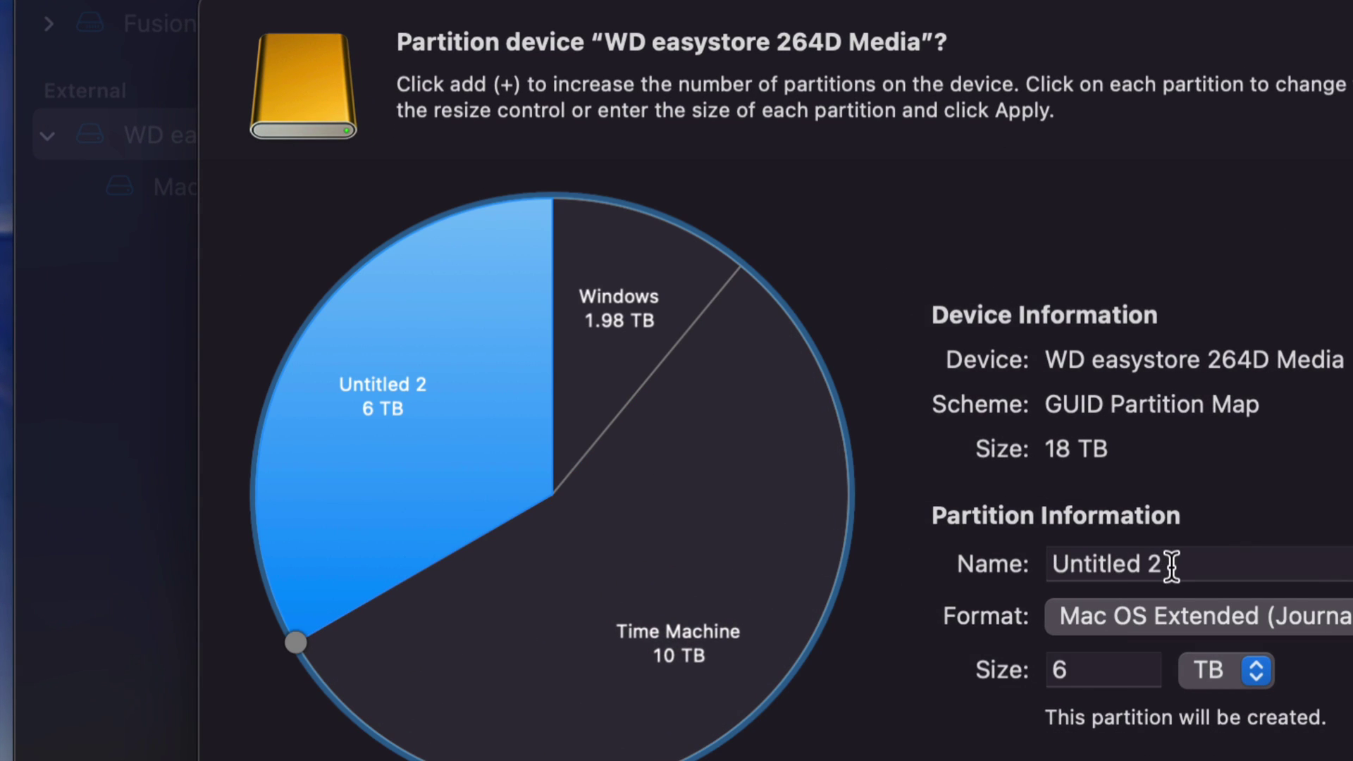
drag(1168, 559, 1049, 565)
text(Mac Backu)
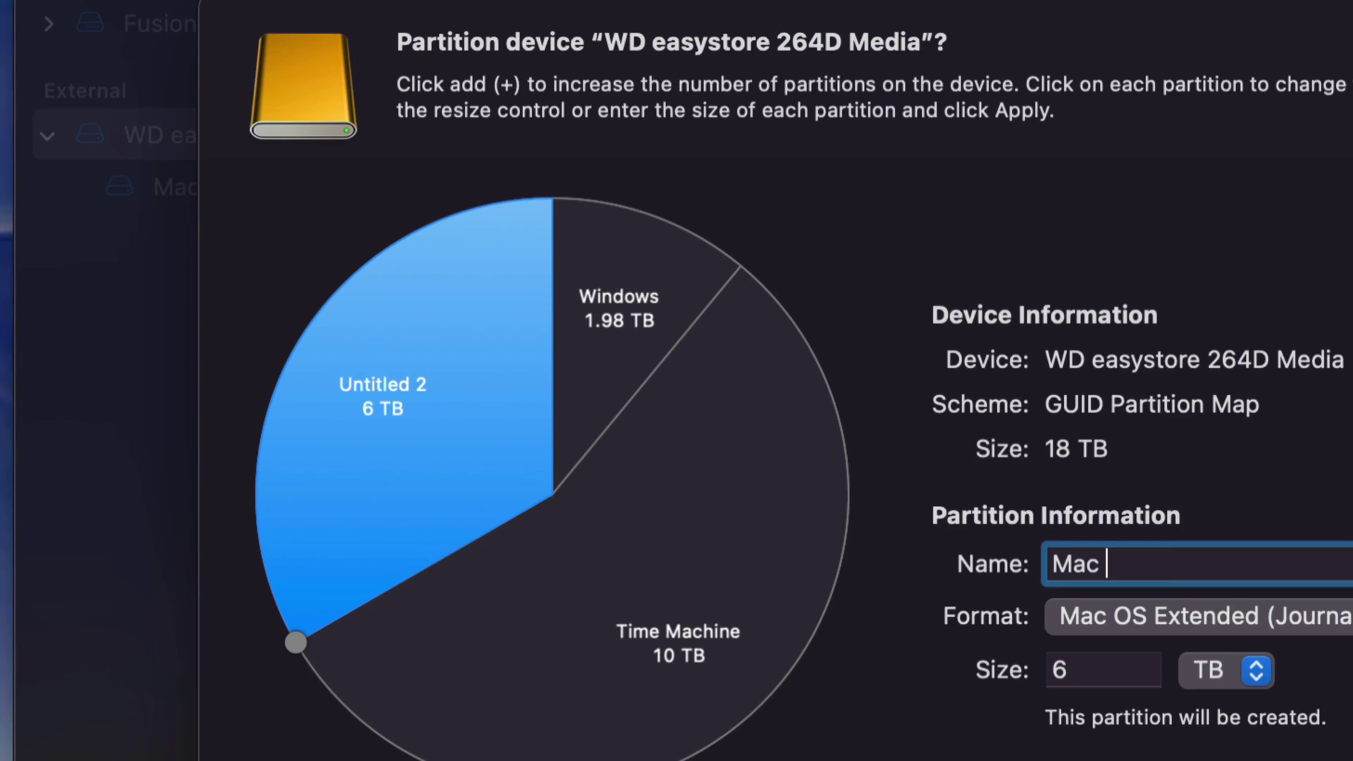
text(p)
click(1145, 582)
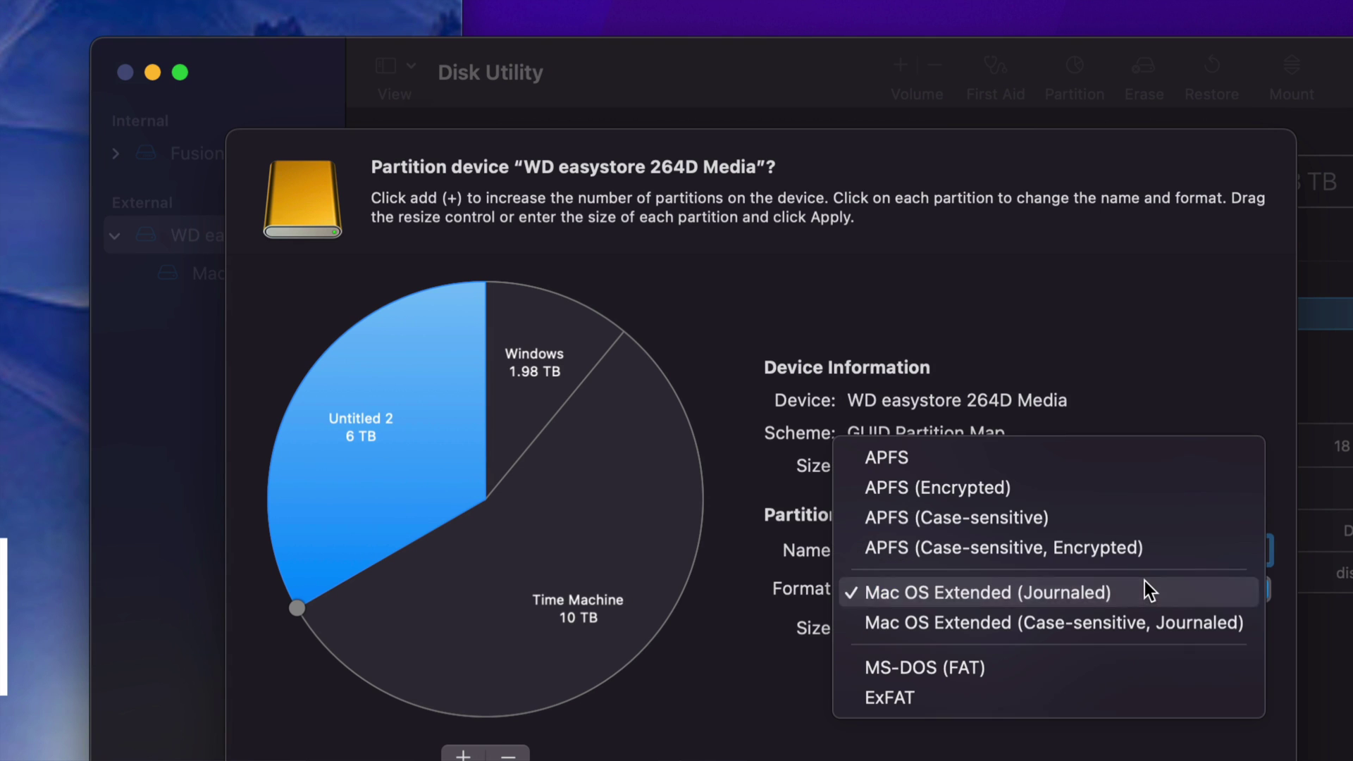
click(1113, 582)
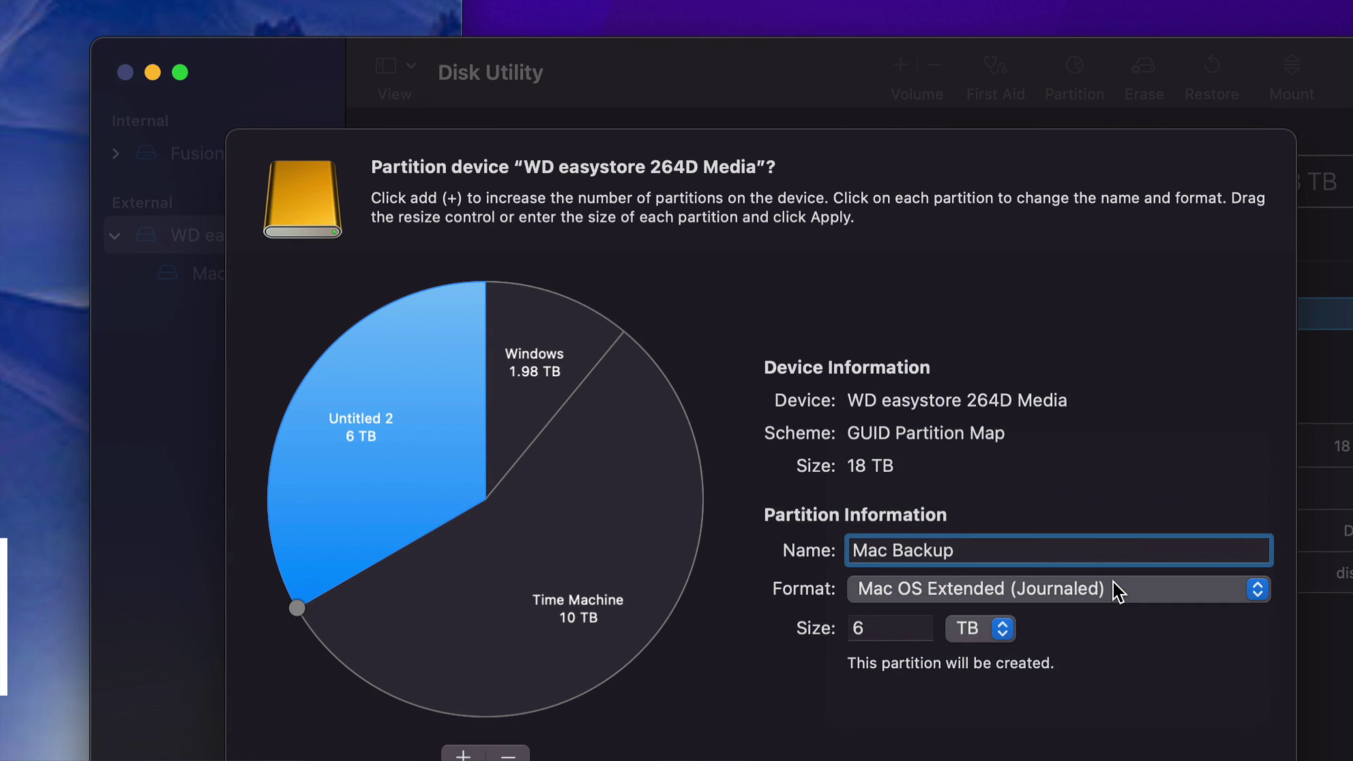
click(1114, 582)
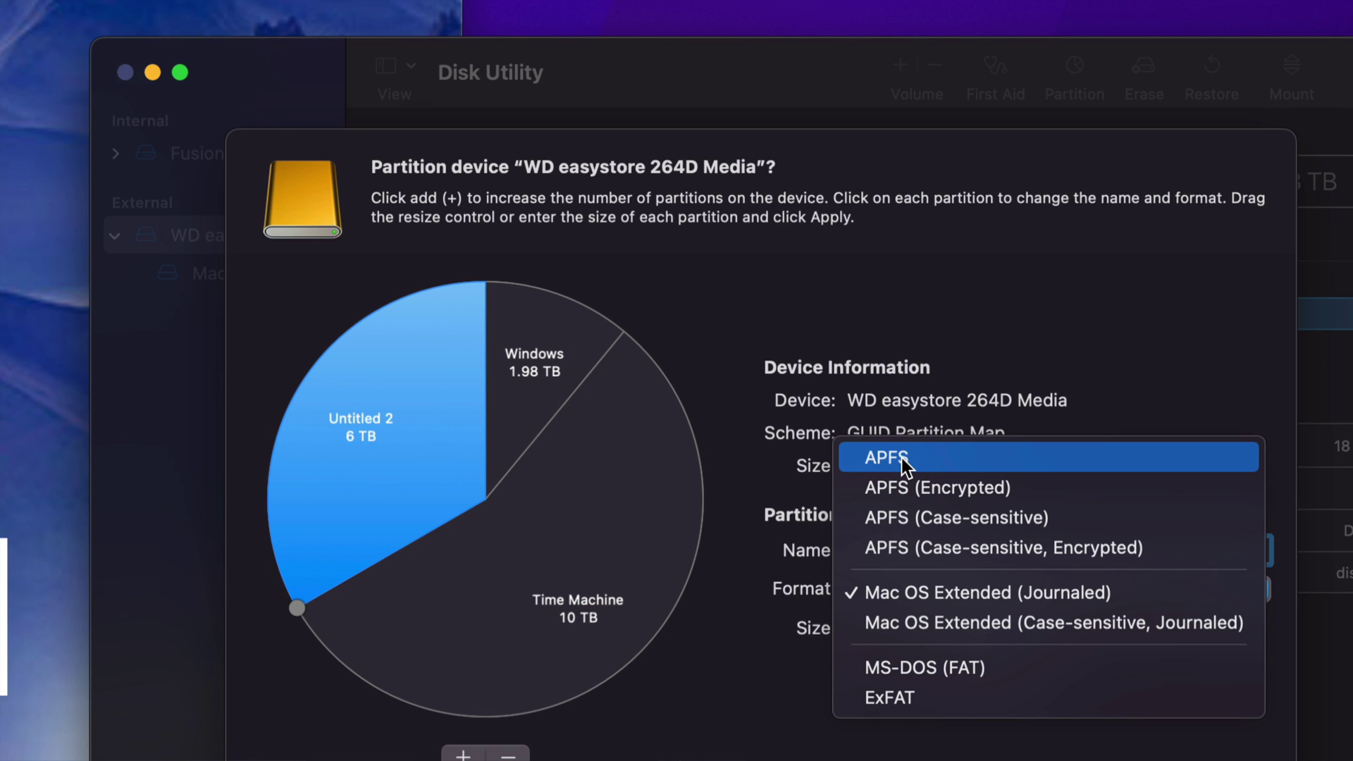
click(949, 598)
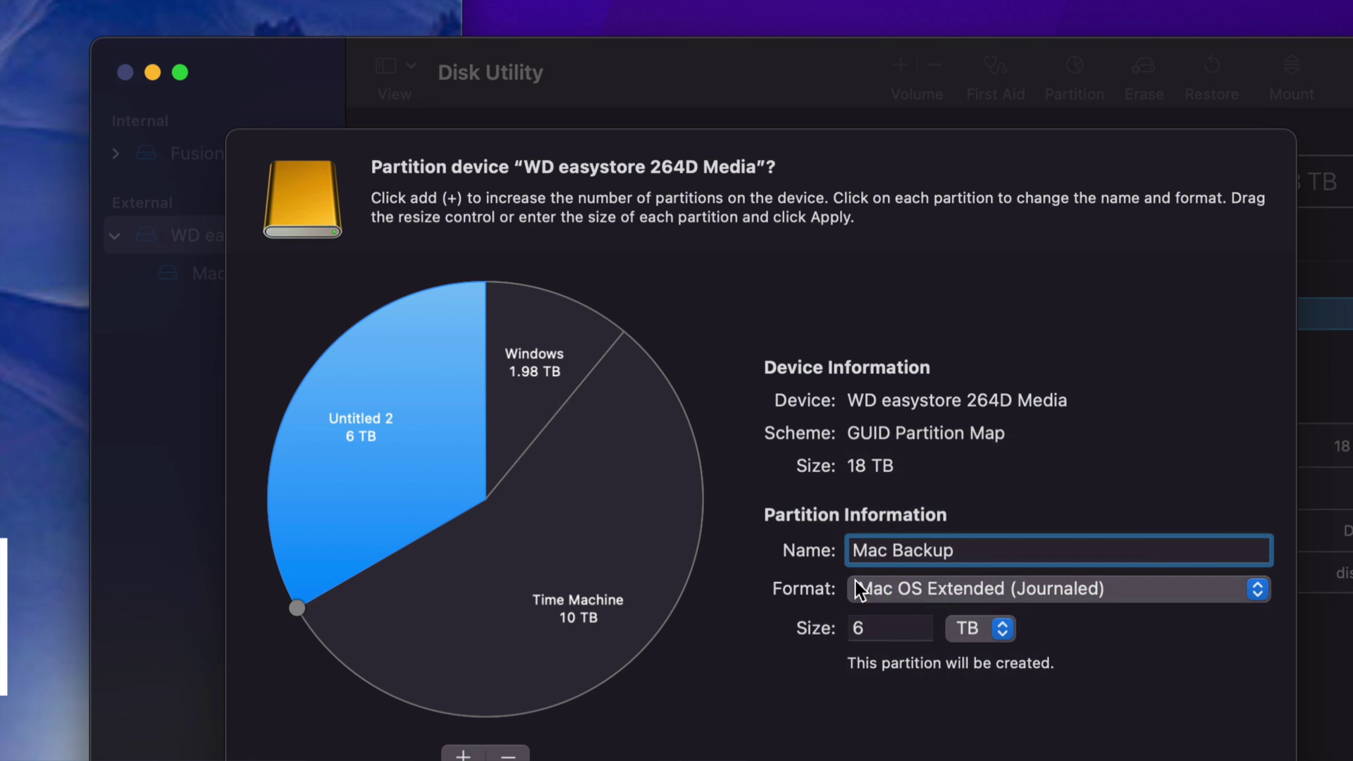
- Review the name, format and size settings of the Windows, Time Machine and Mac Backup partitions
click(662, 527)
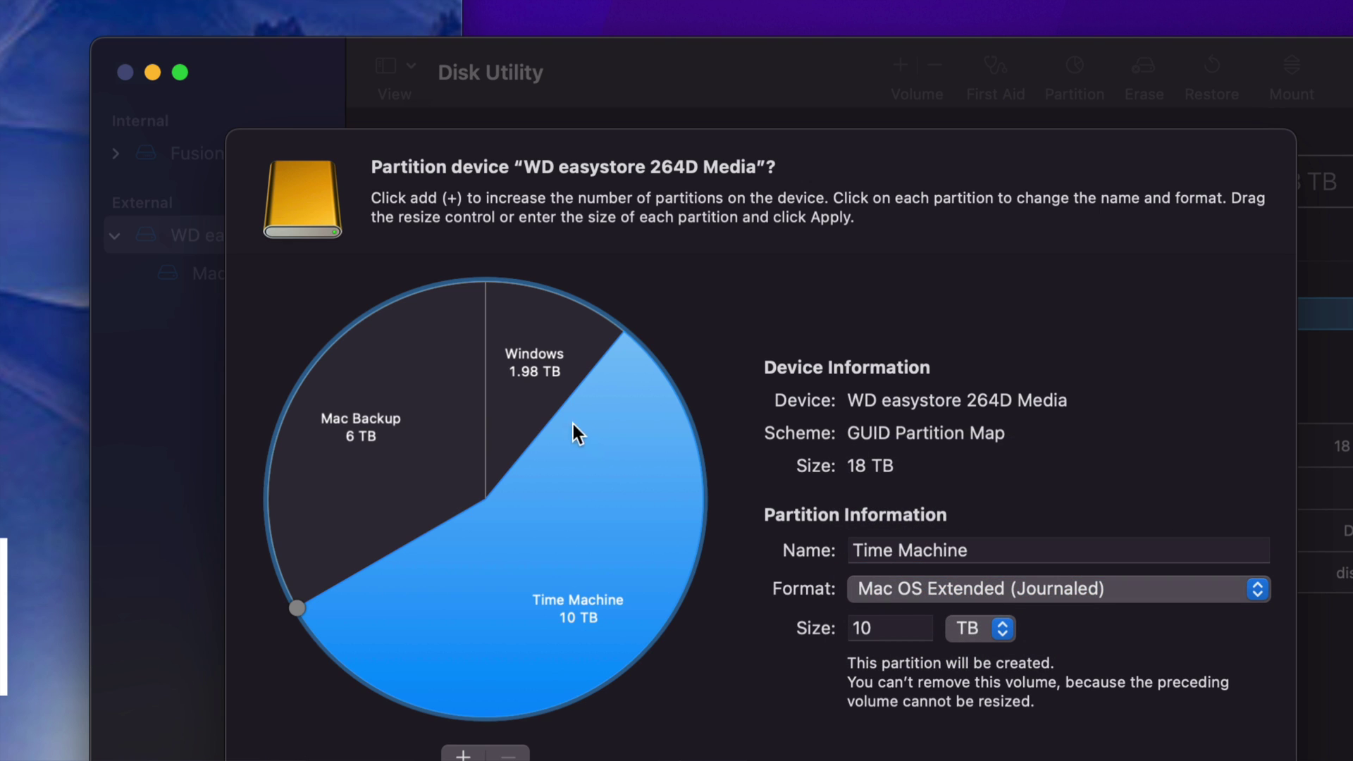
click(537, 408)
click(465, 418)
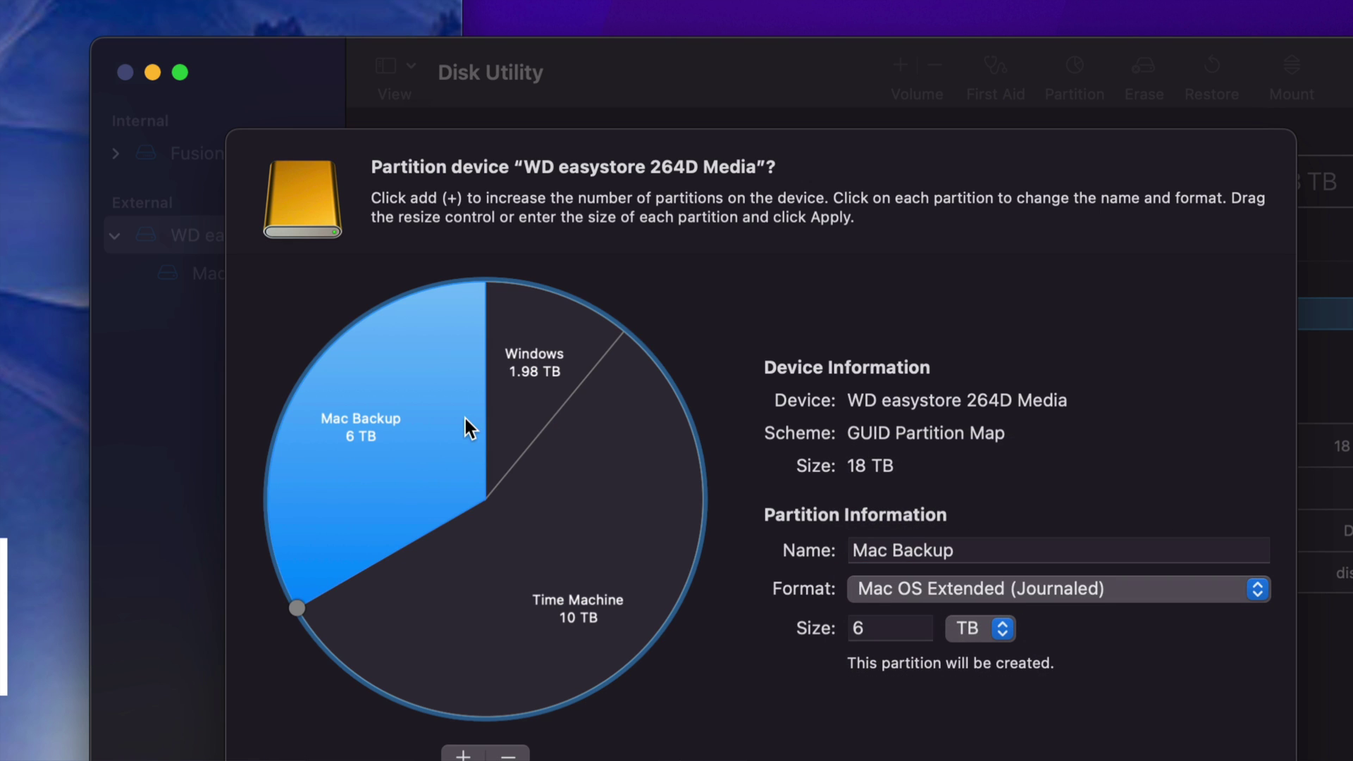
click(603, 524)
click(522, 405)
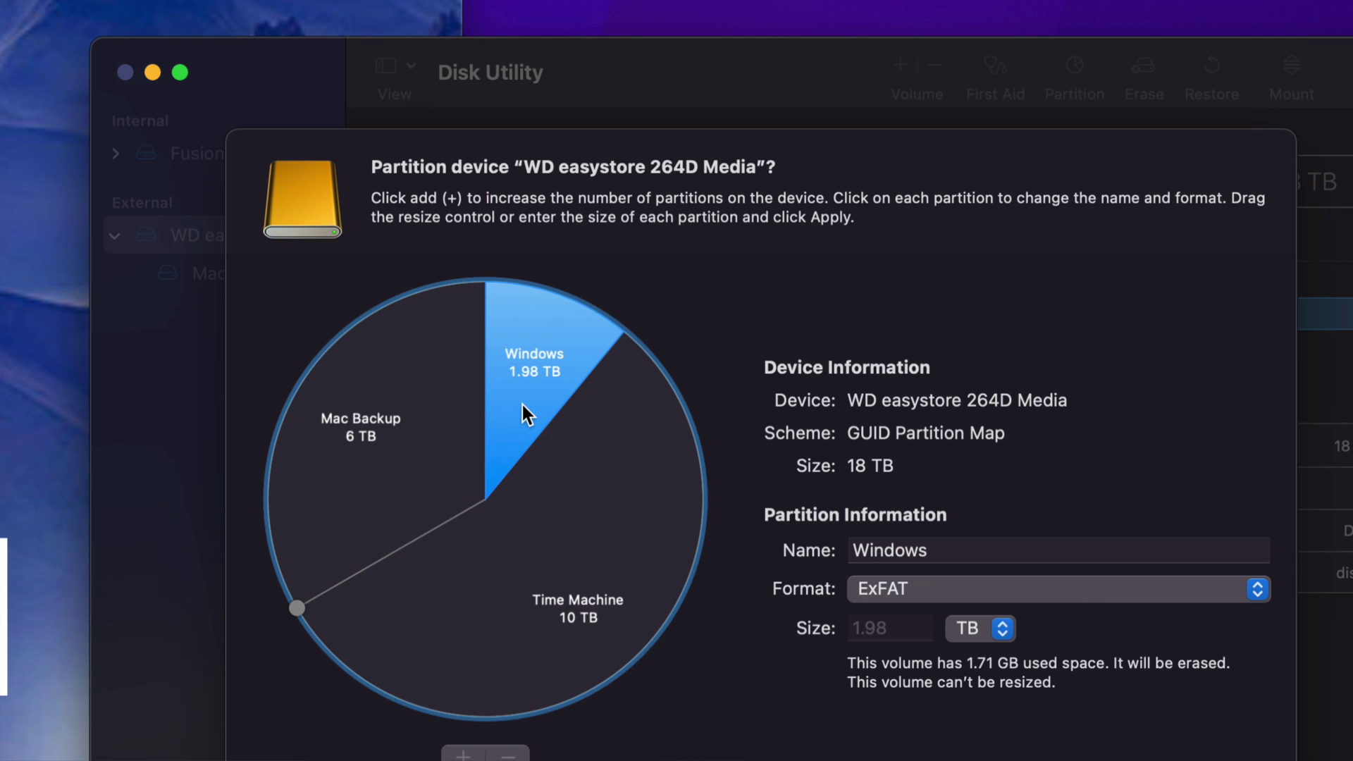
click(458, 425)
click(564, 513)
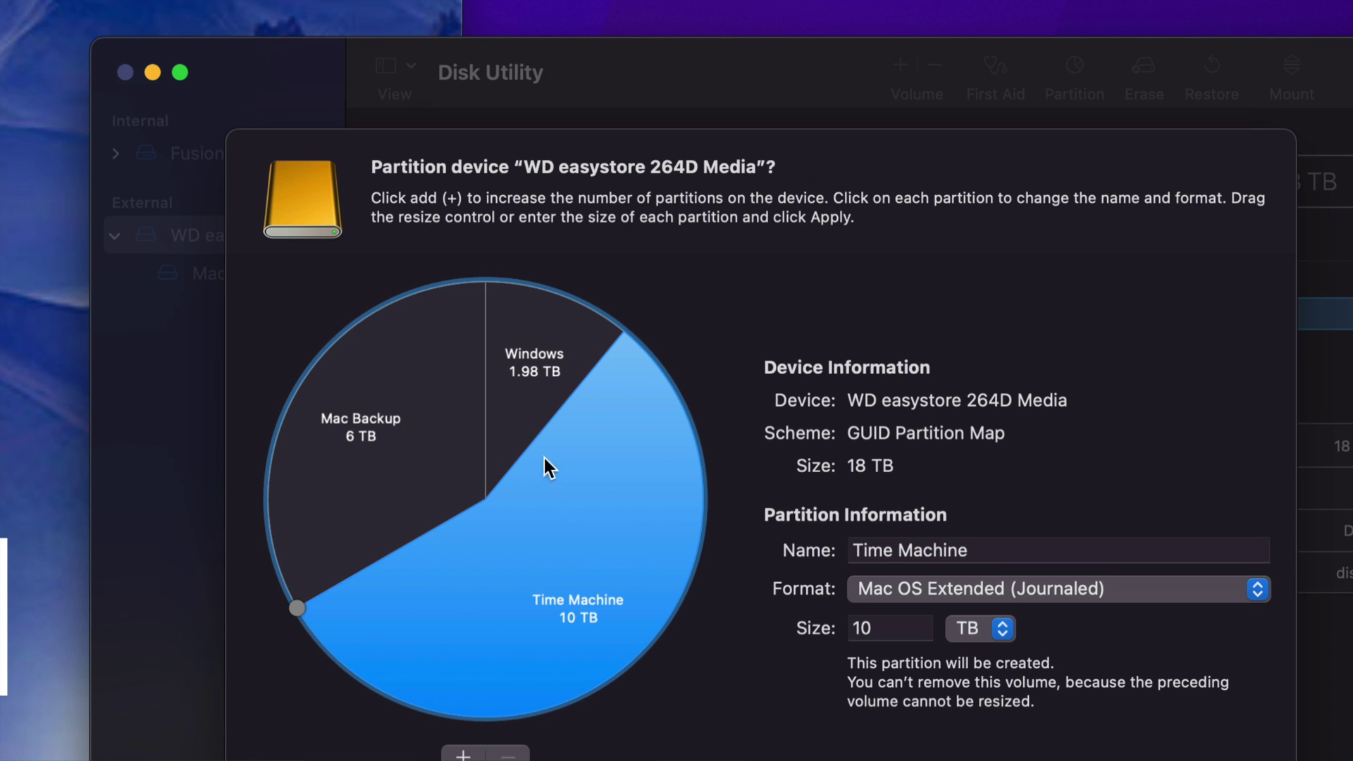
click(507, 420)
click(428, 442)
click(551, 504)
click(518, 406)
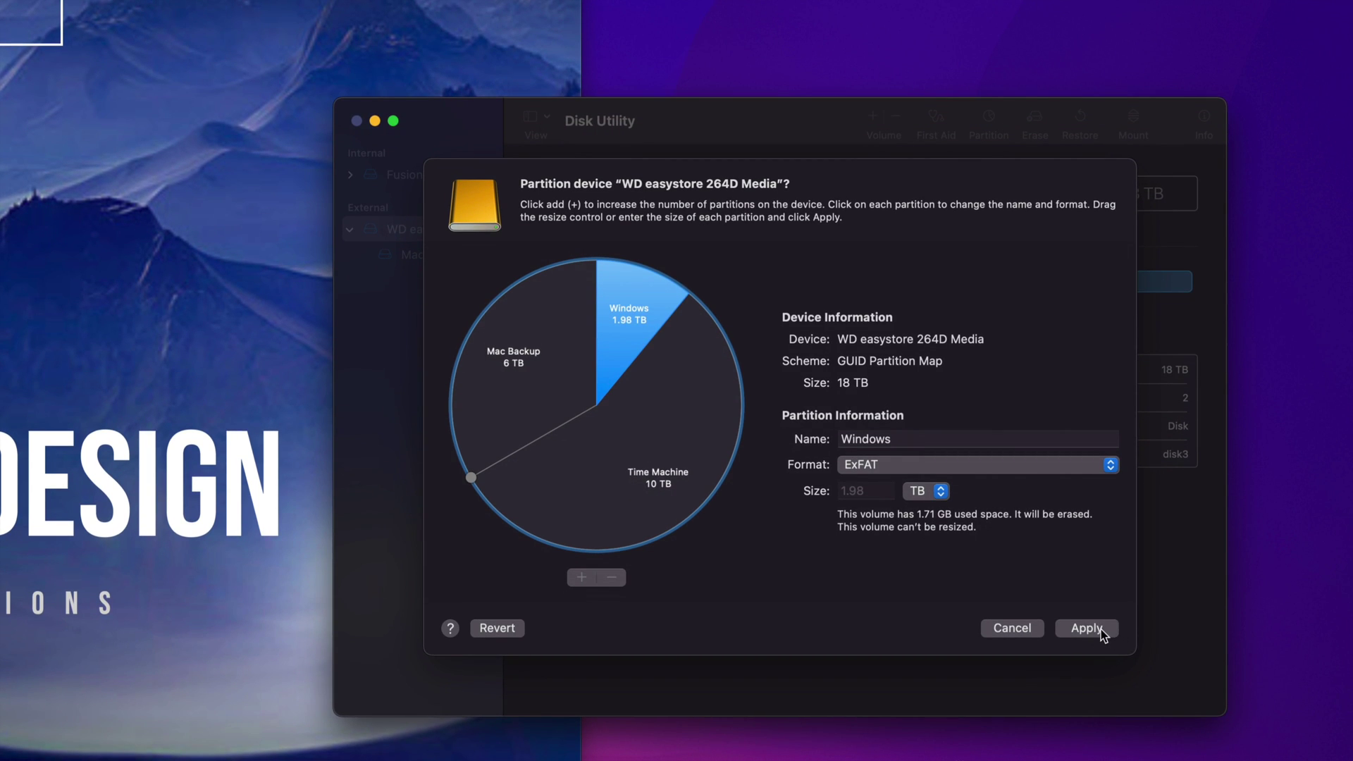
- Apply the three-partition layout to the WD easystore drive and close the completed operation's report
click(1099, 628)
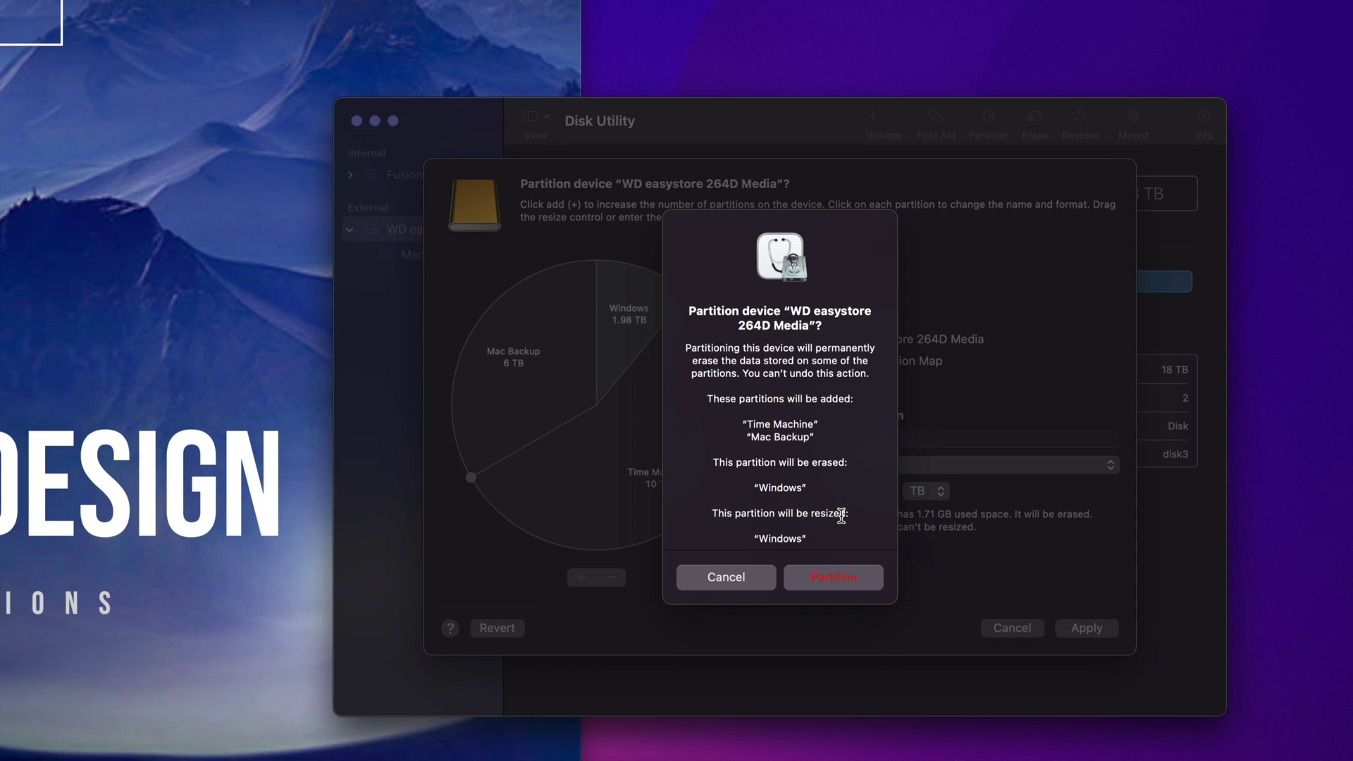
click(834, 577)
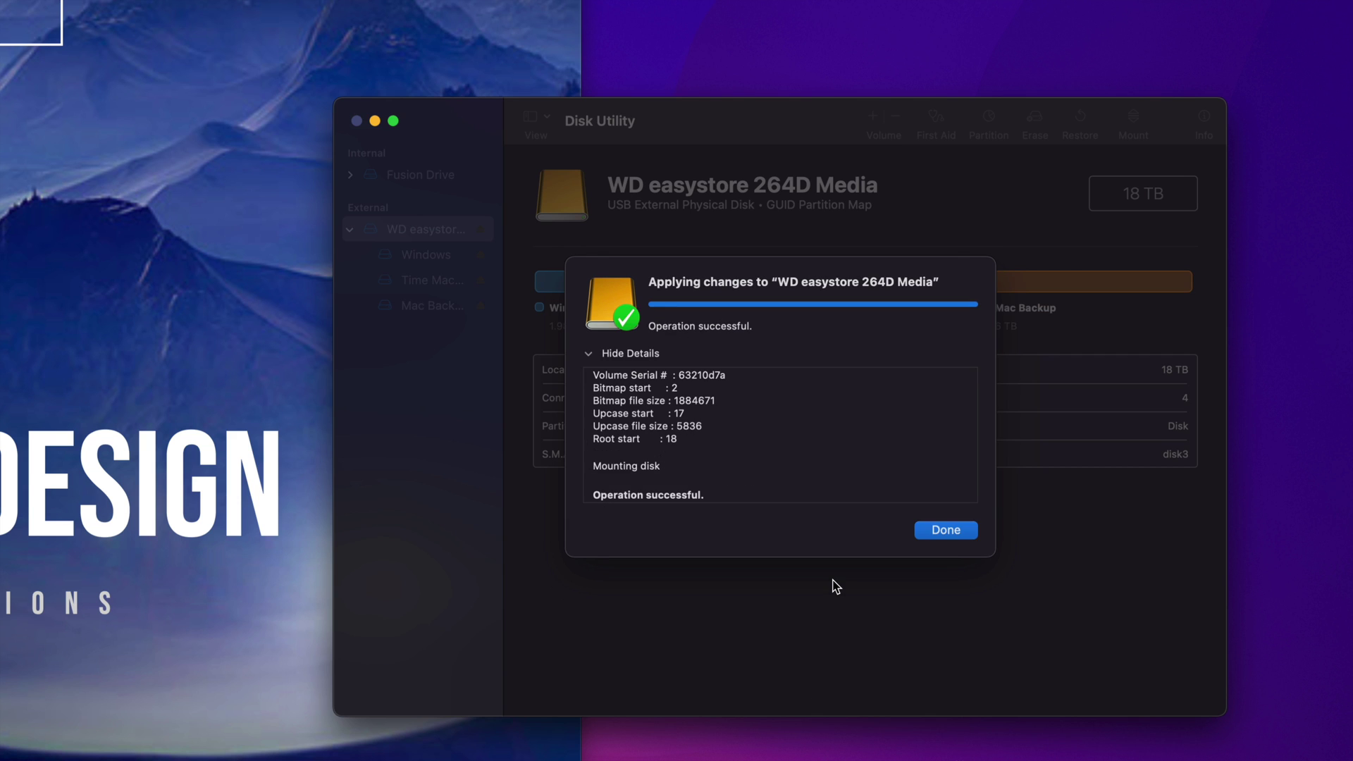
click(955, 532)
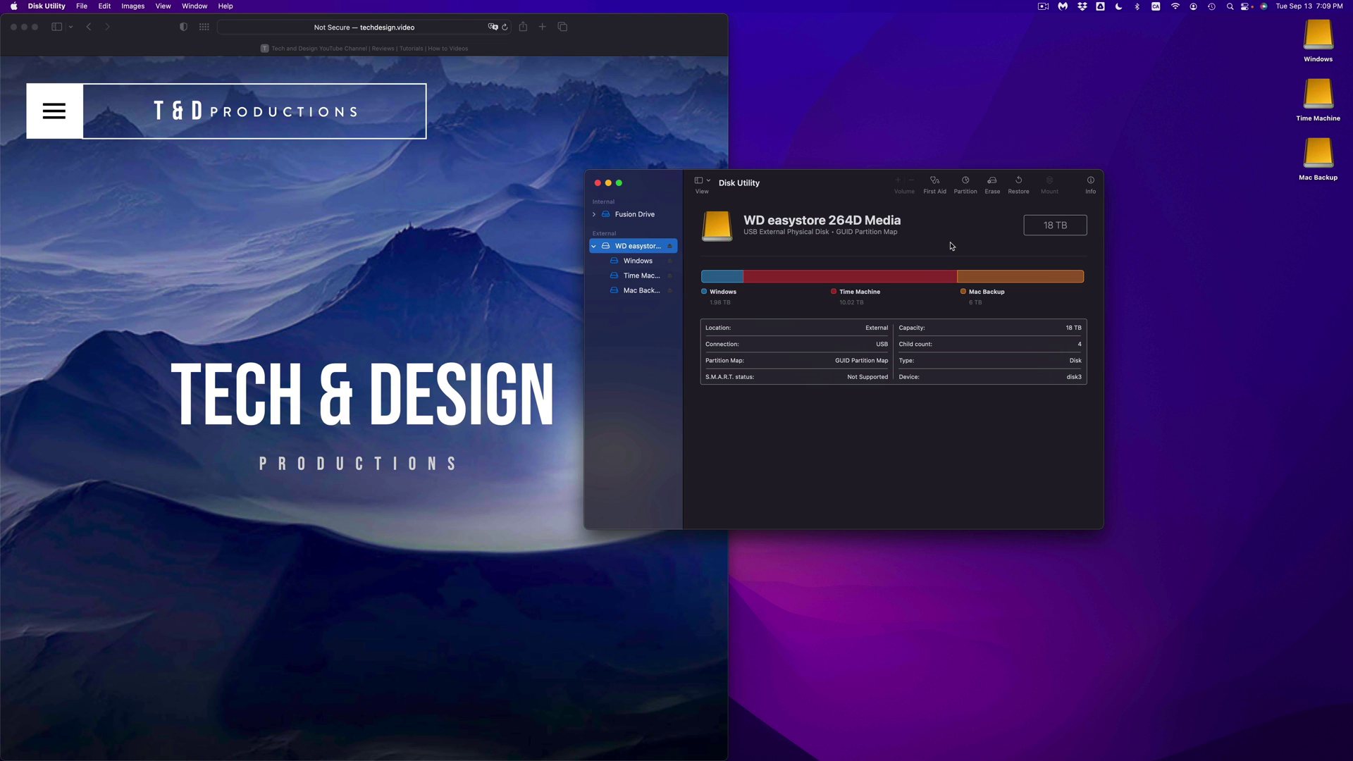
- Move the Windows, Time Machine and Mac Backup volume icons together, further in from the desktop's edge, and deselect them
drag(1273, 15, 1321, 187)
drag(1318, 46, 1191, 183)
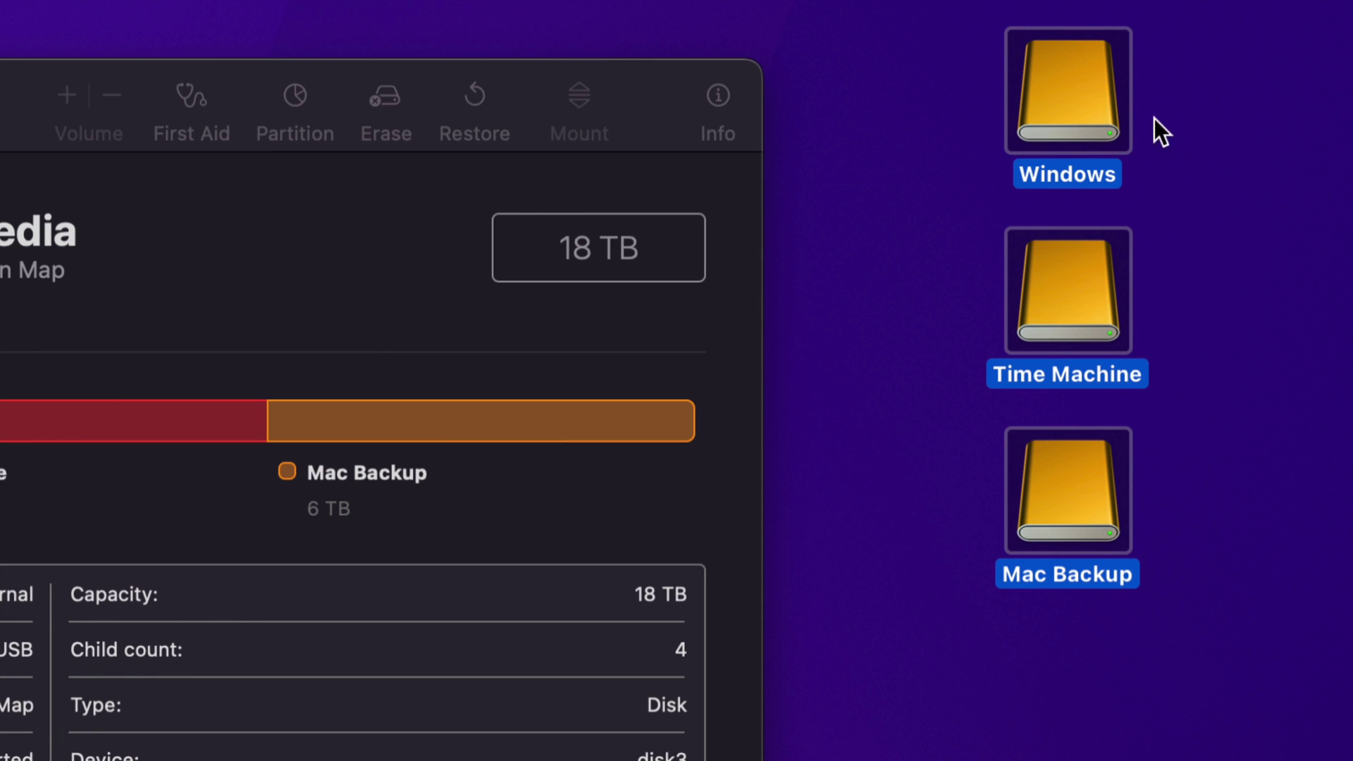
click(1191, 154)
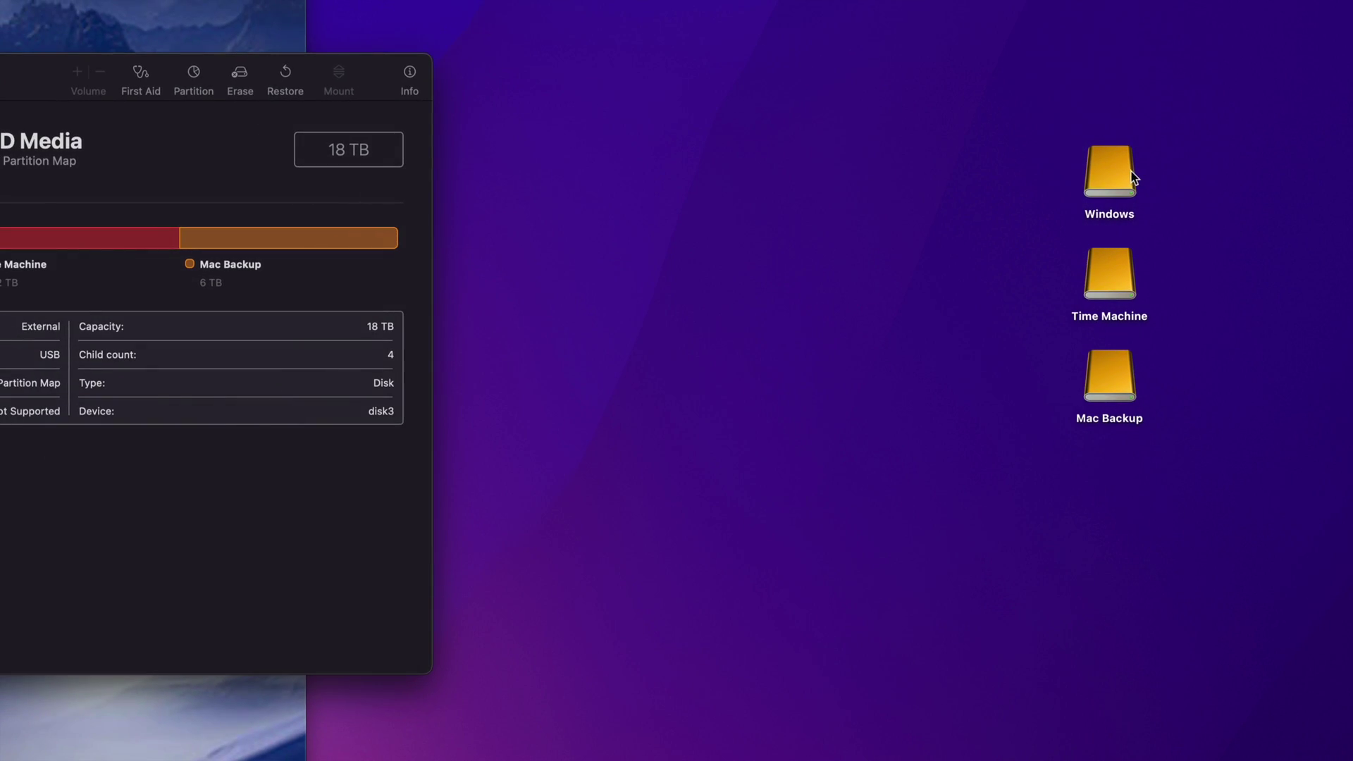
- Open the Windows volume in a Finder window and move the window closer to the drive icons
click(1101, 163)
double_click(1129, 171)
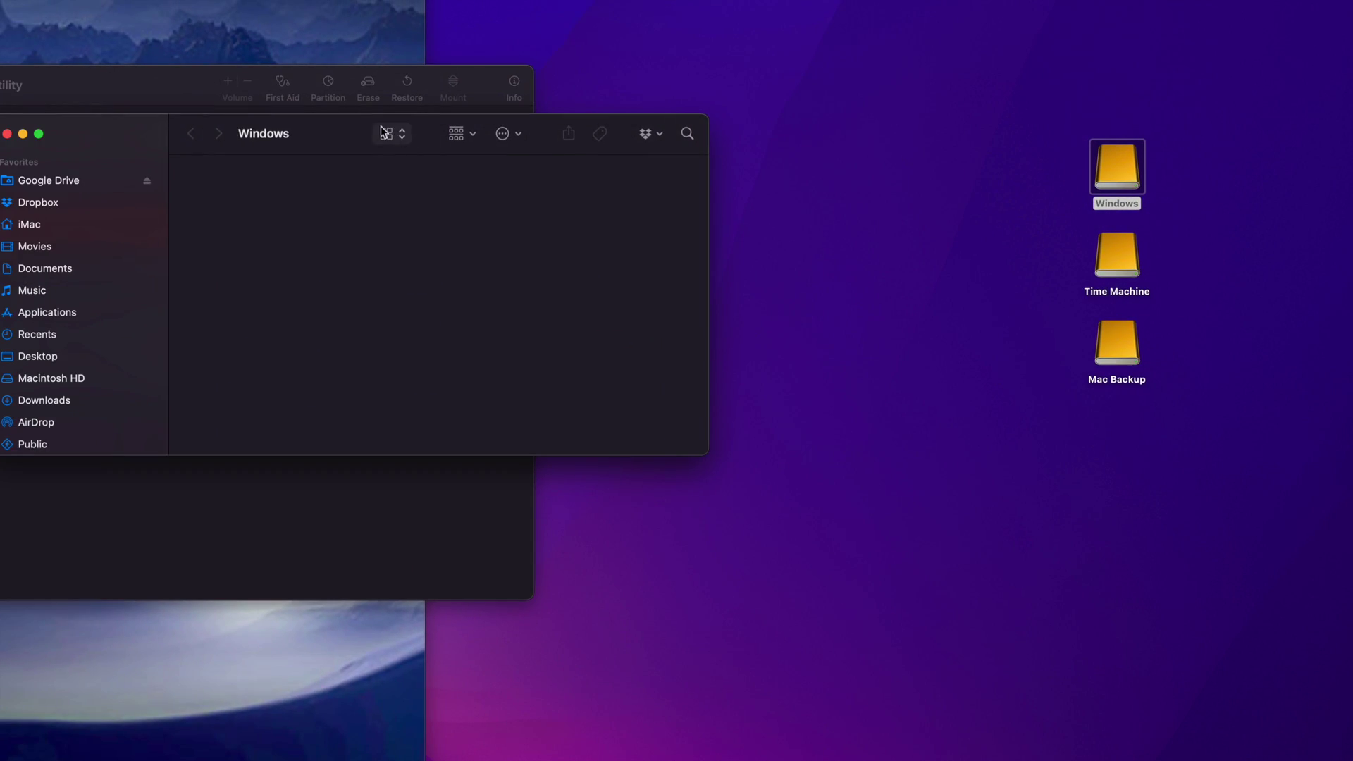
drag(338, 129, 579, 181)
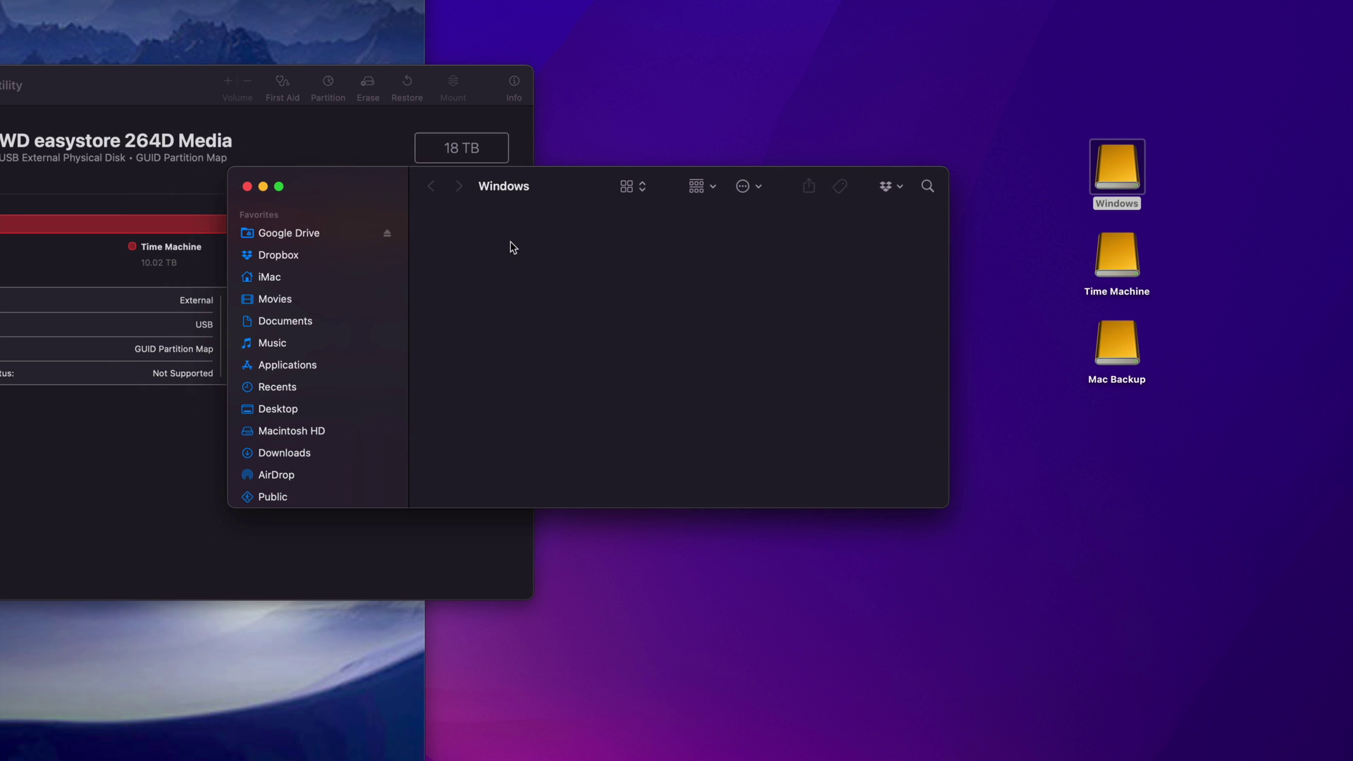
drag(622, 191, 698, 246)
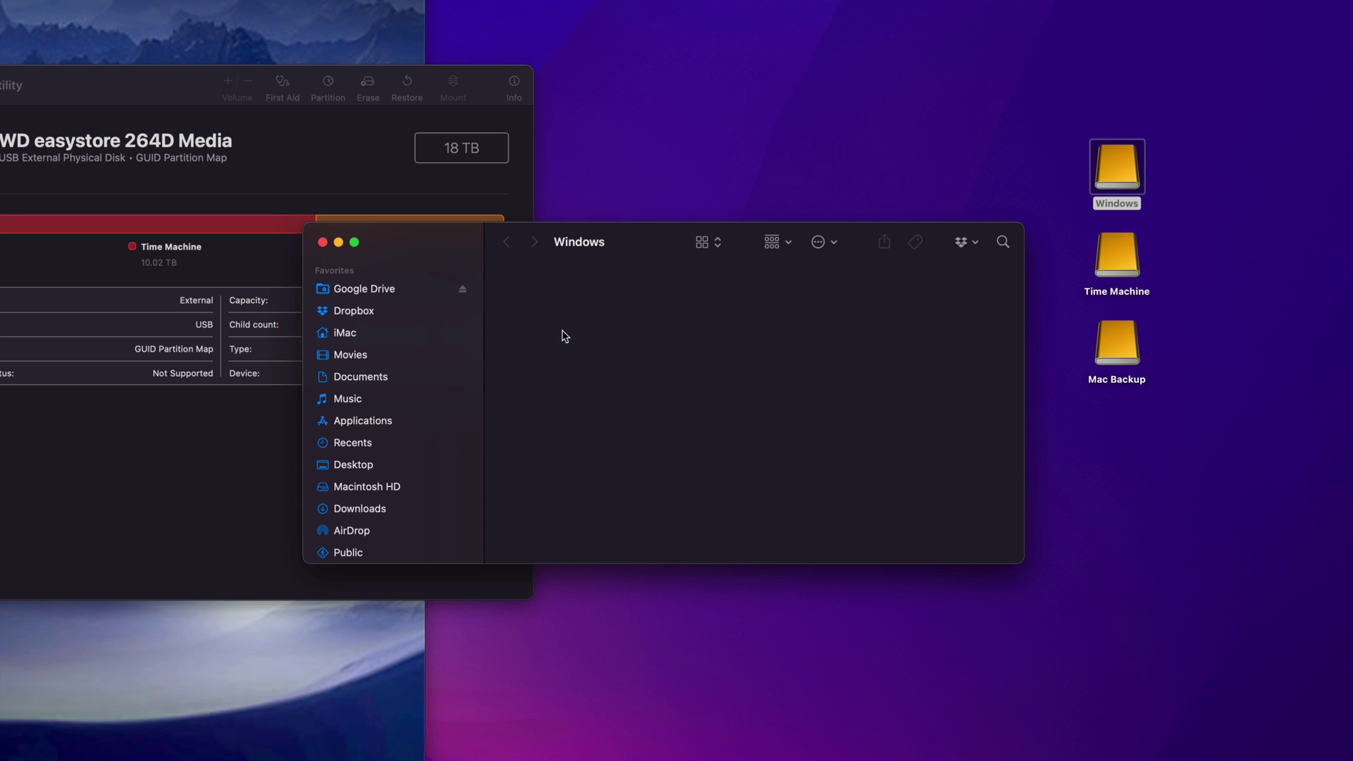
- Close the Windows window, check the Time Machine volume in a Finder window moved toward the drive icons, and close it
key(super+w)
double_click(1126, 253)
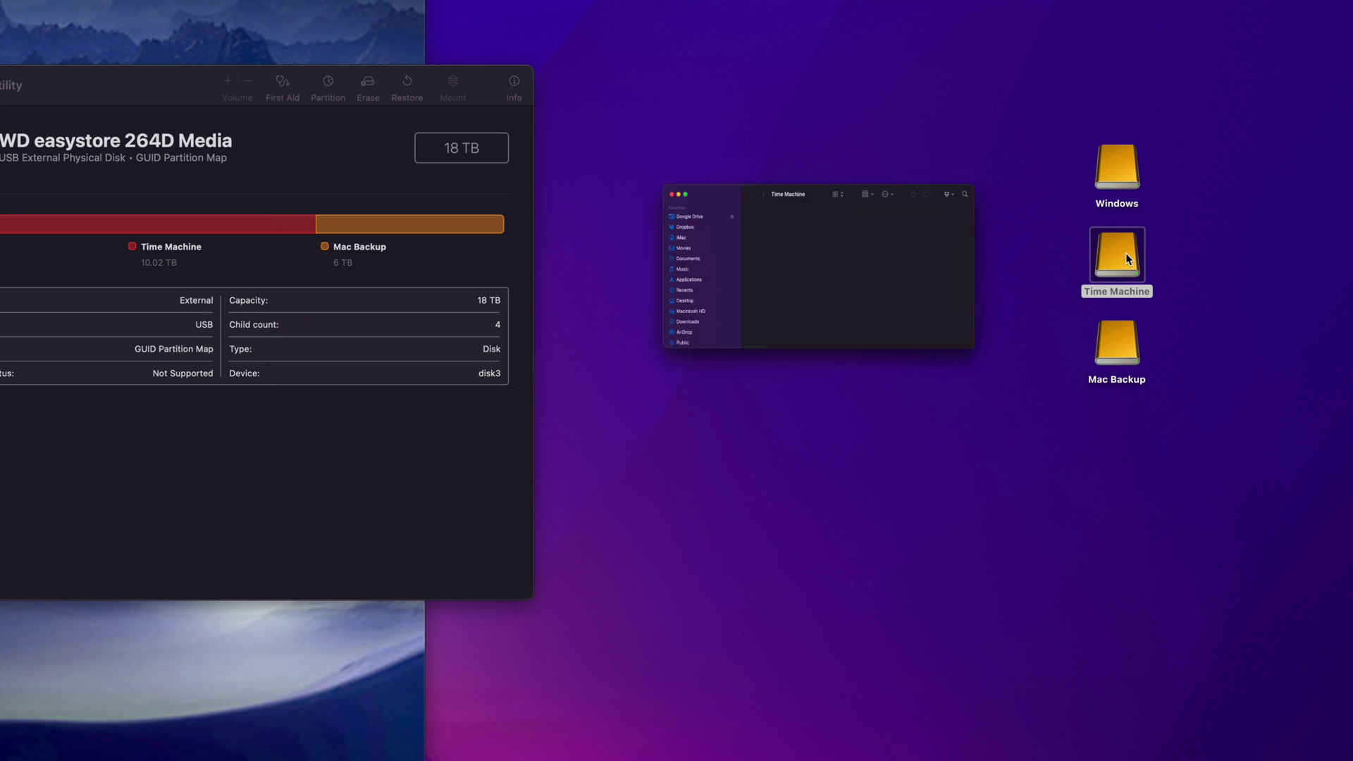
drag(199, 146, 344, 229)
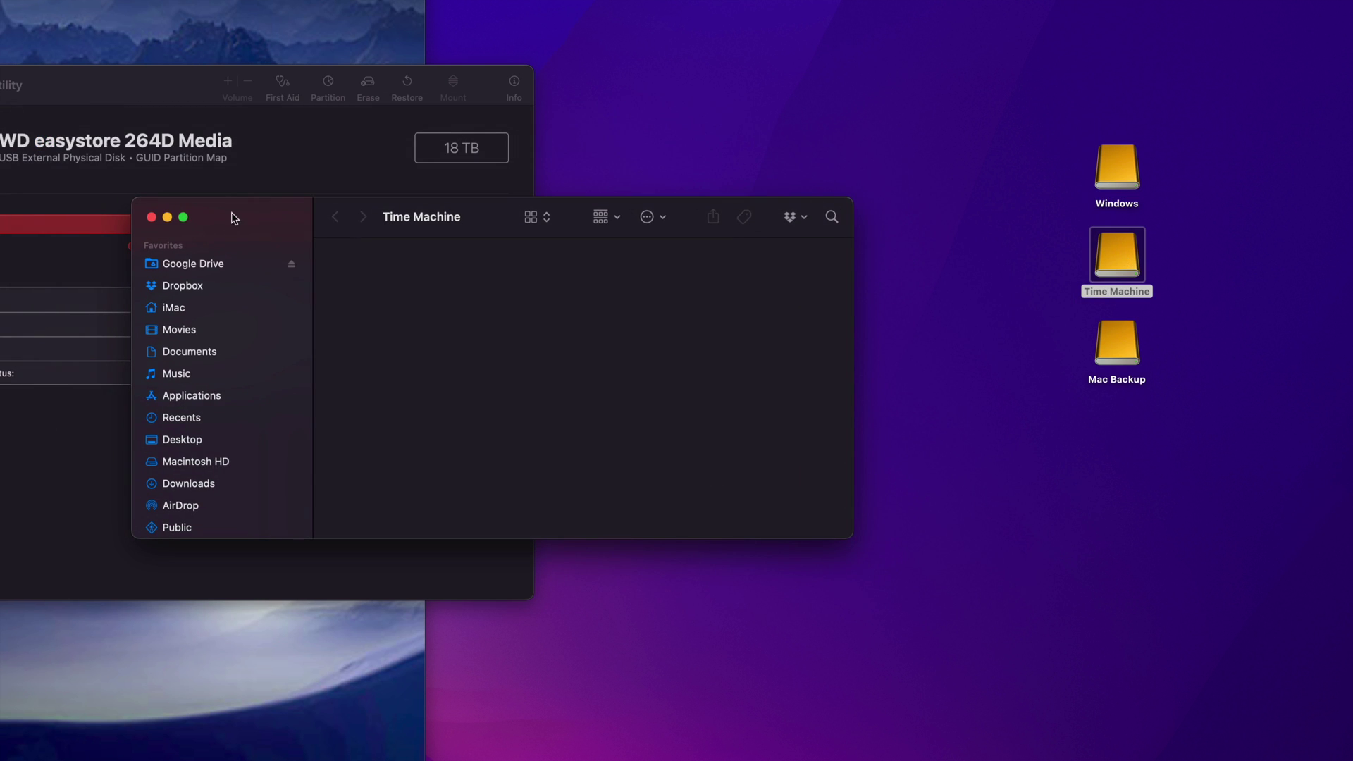
click(152, 218)
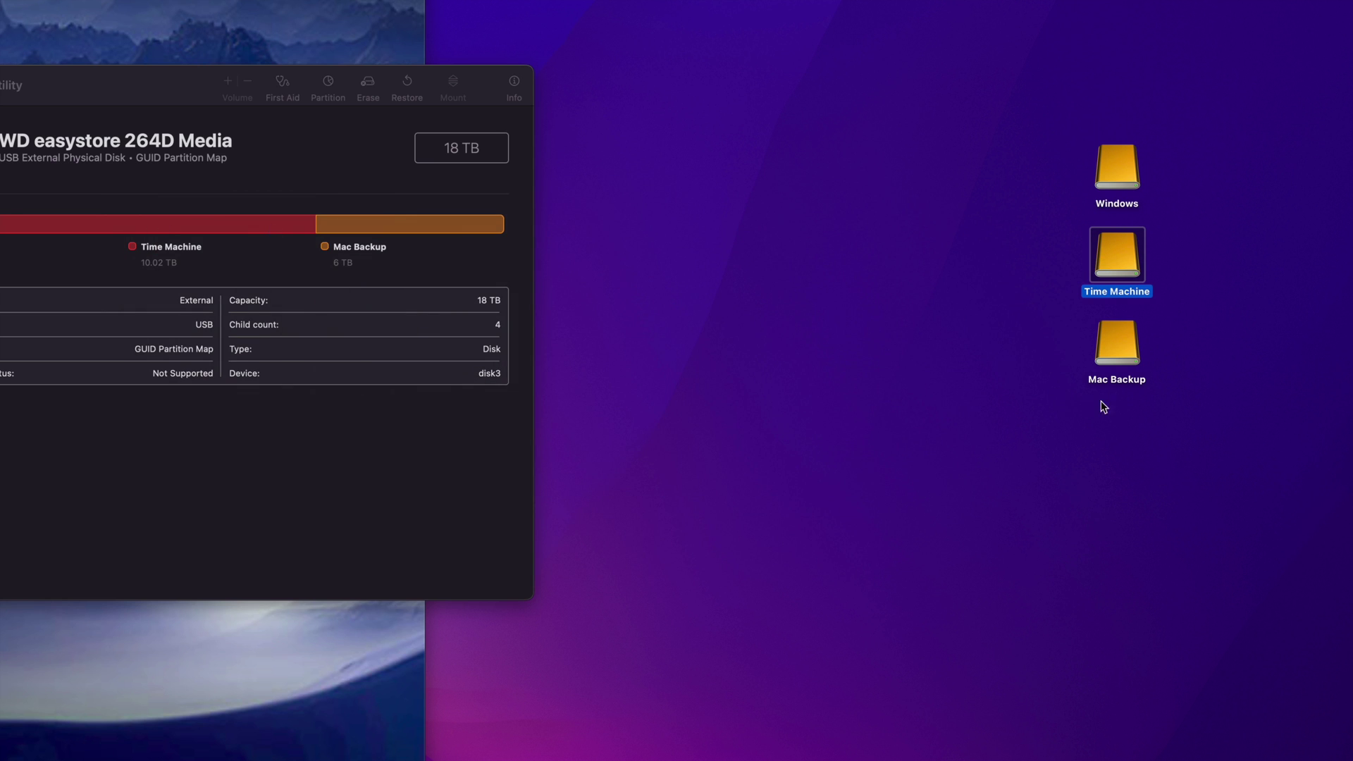
- Open the Mac Backup volume in Finder, move its window closer to the drive icons, and close it after checking
double_click(1122, 362)
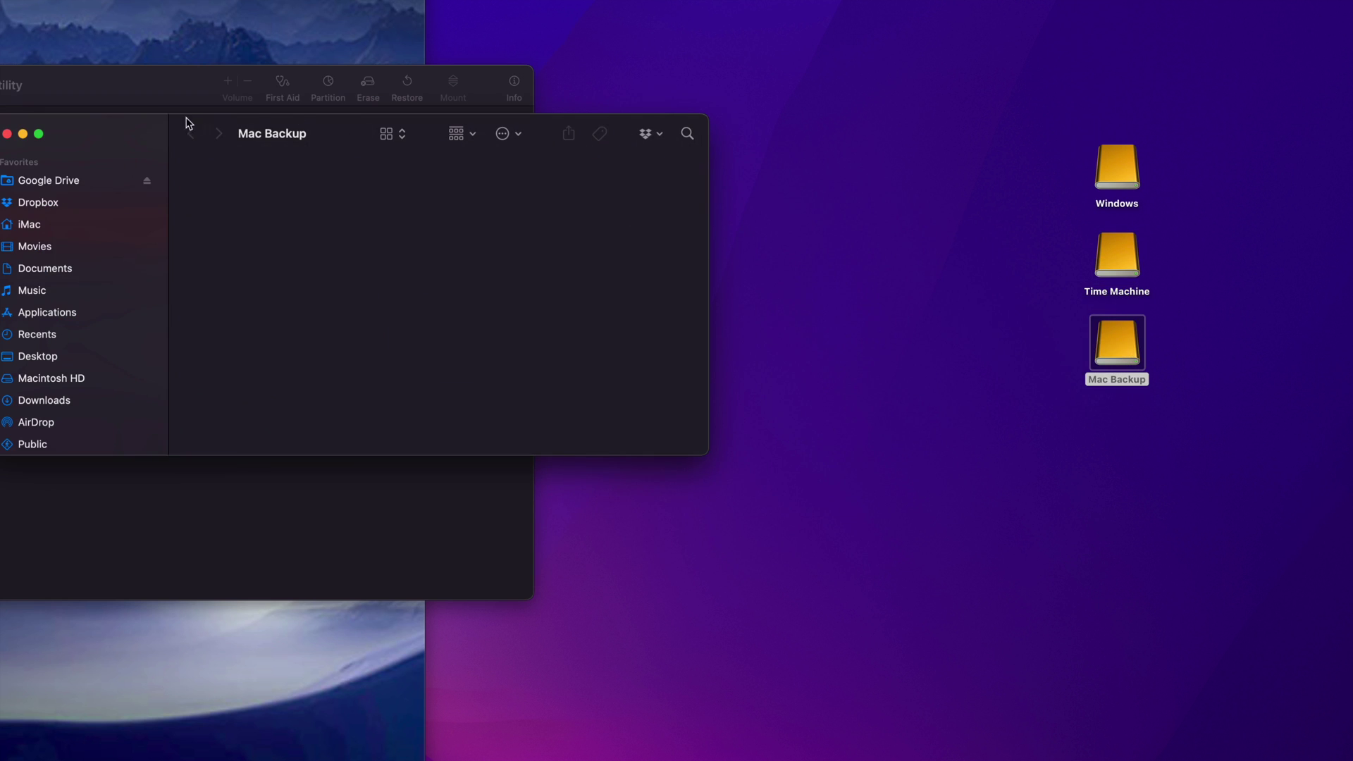
drag(135, 130, 421, 261)
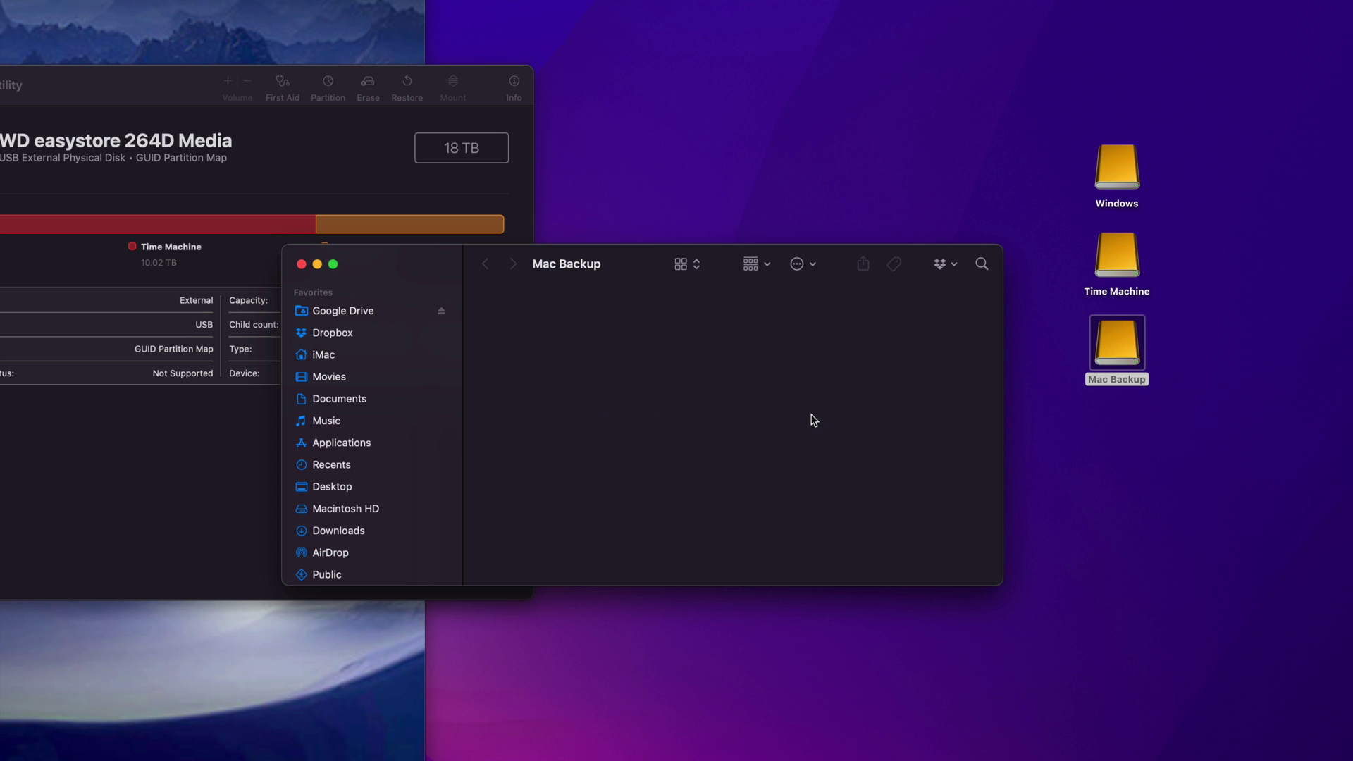
key(super+w)
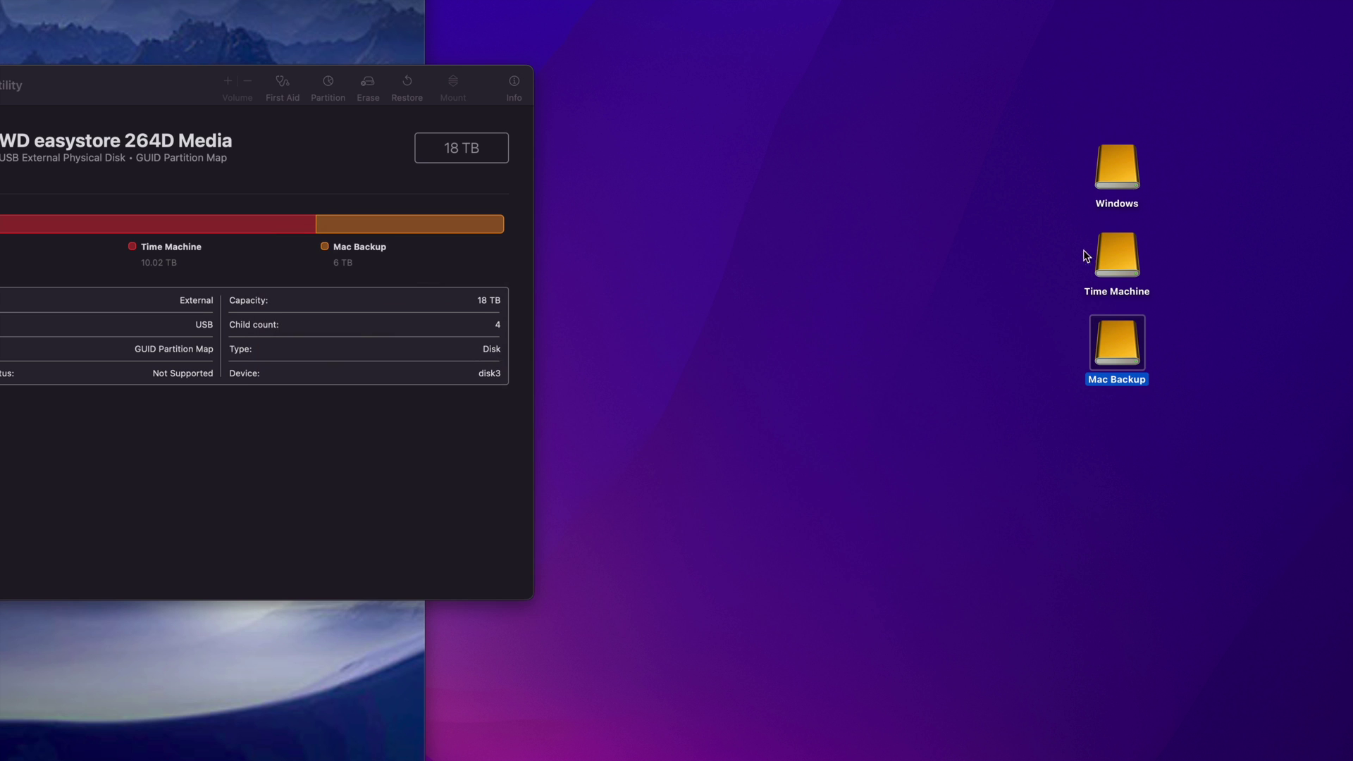
- Select the Time Machine volume on the desktop, move the Disk Utility window nearer the drive icons, and close it
click(1105, 261)
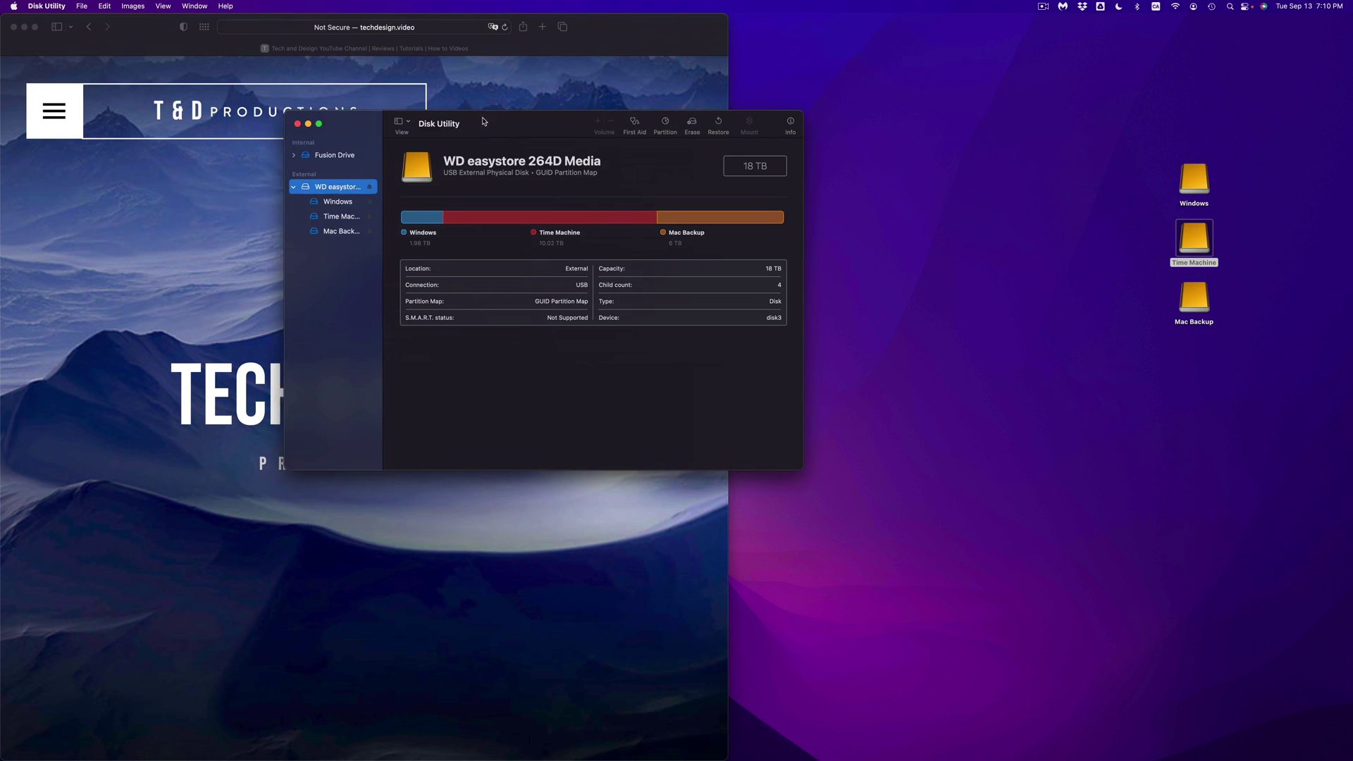
drag(365, 122, 655, 209)
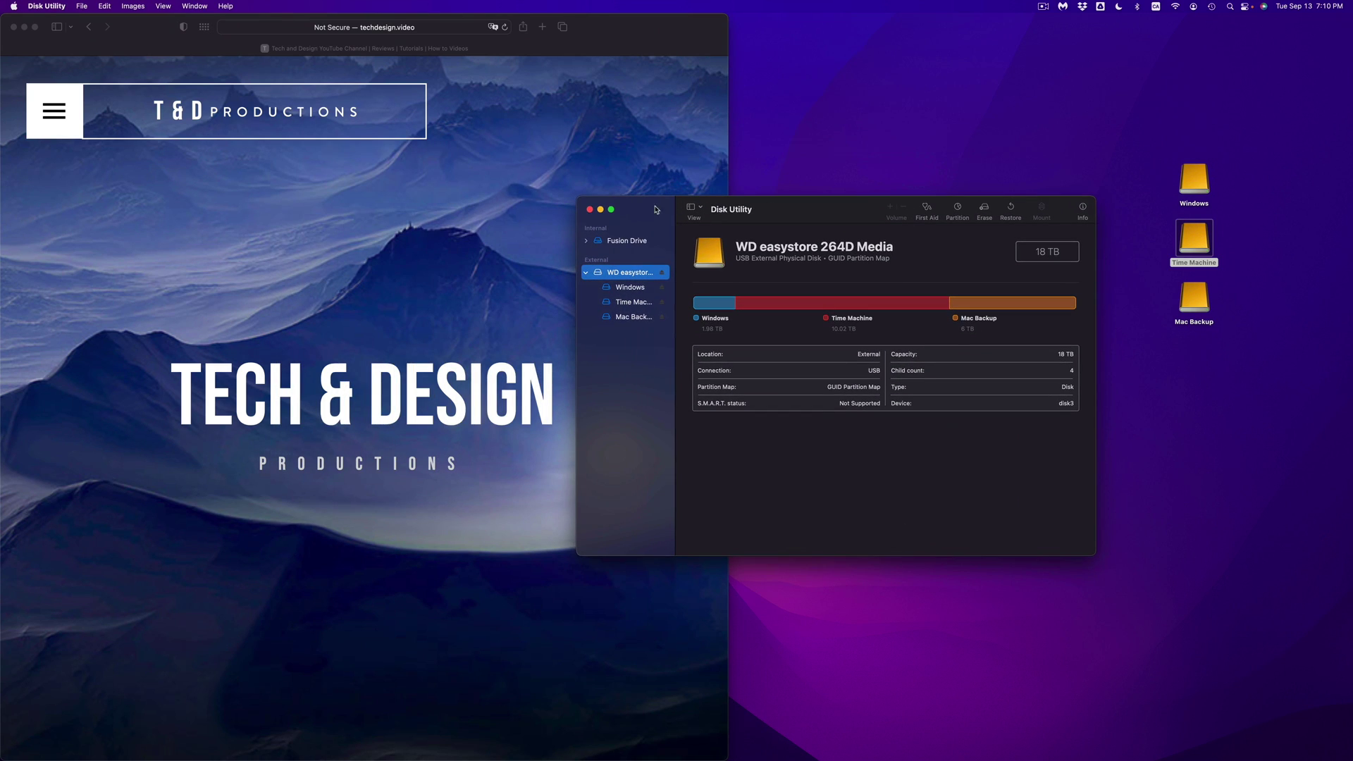
click(590, 209)
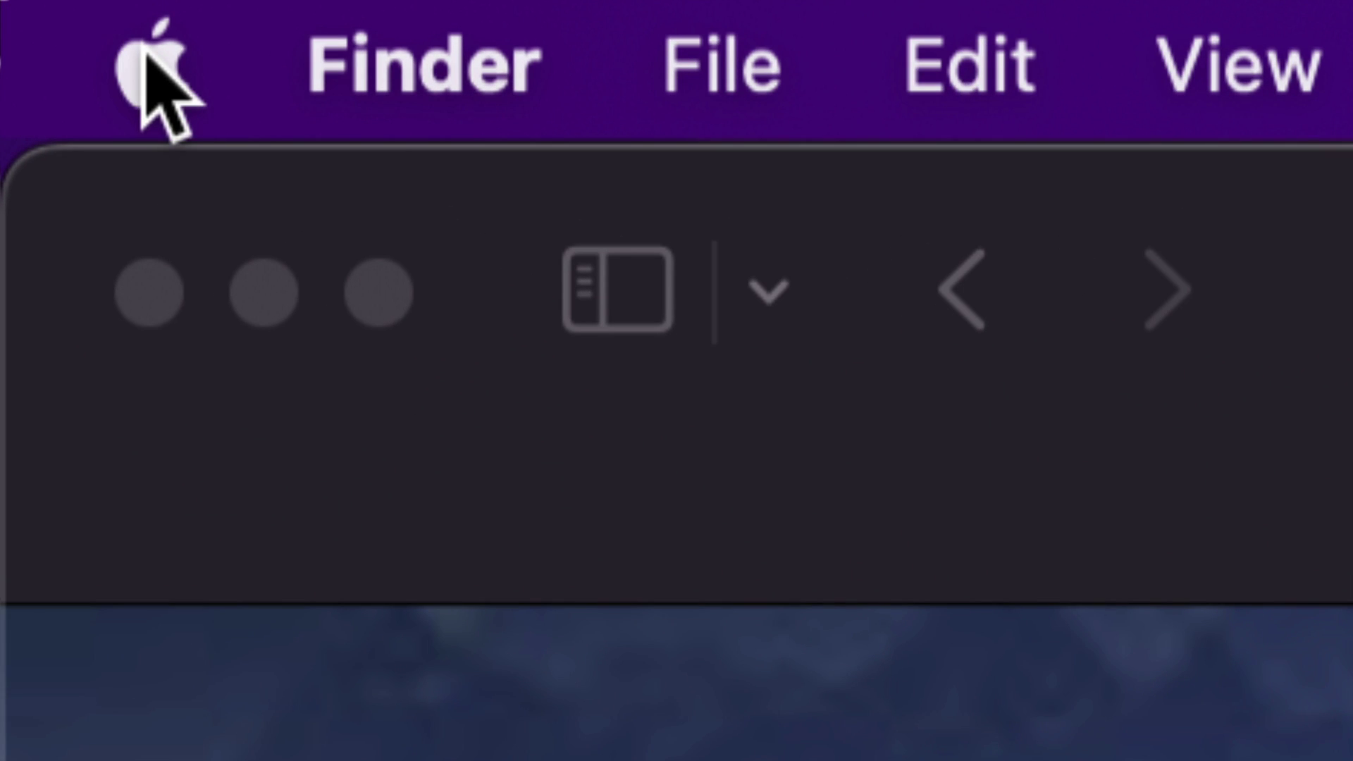
- Open the Time Machine settings in System Preferences
click(147, 57)
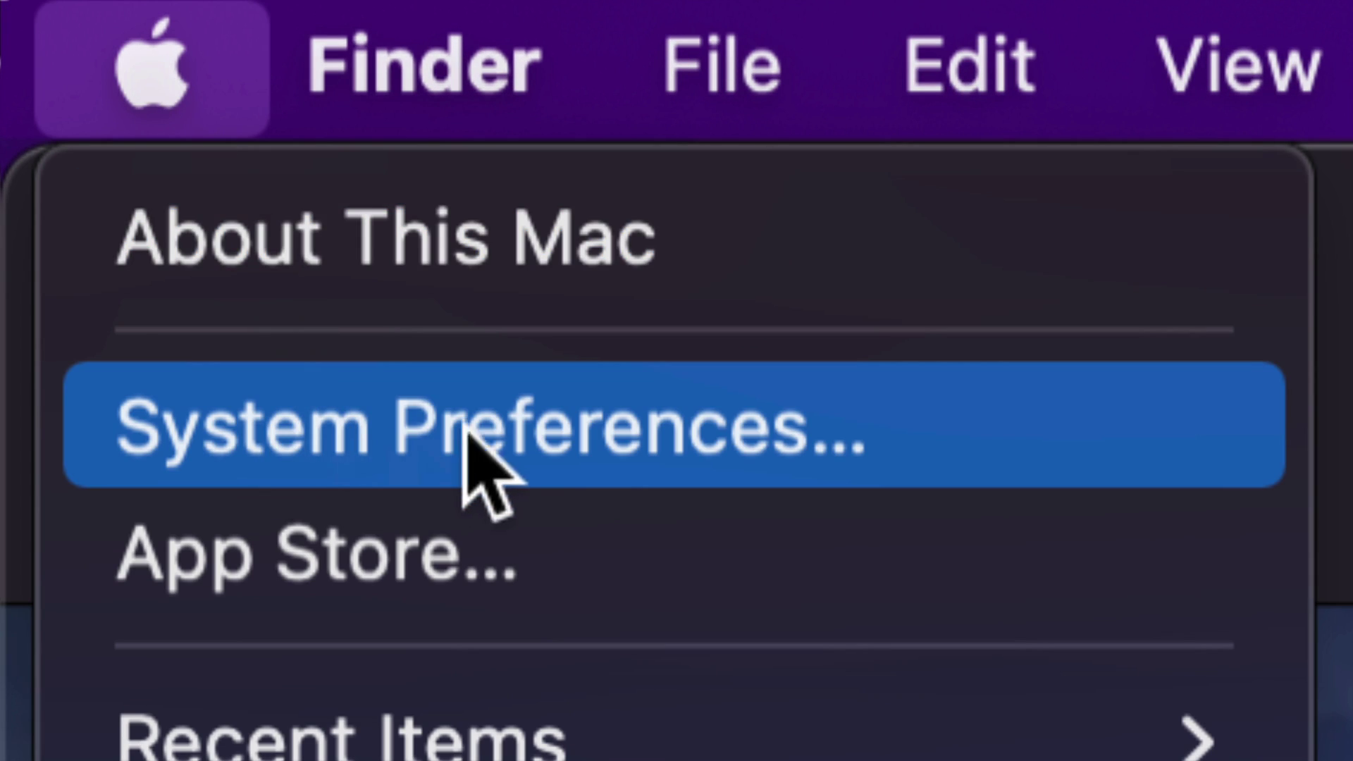
click(598, 432)
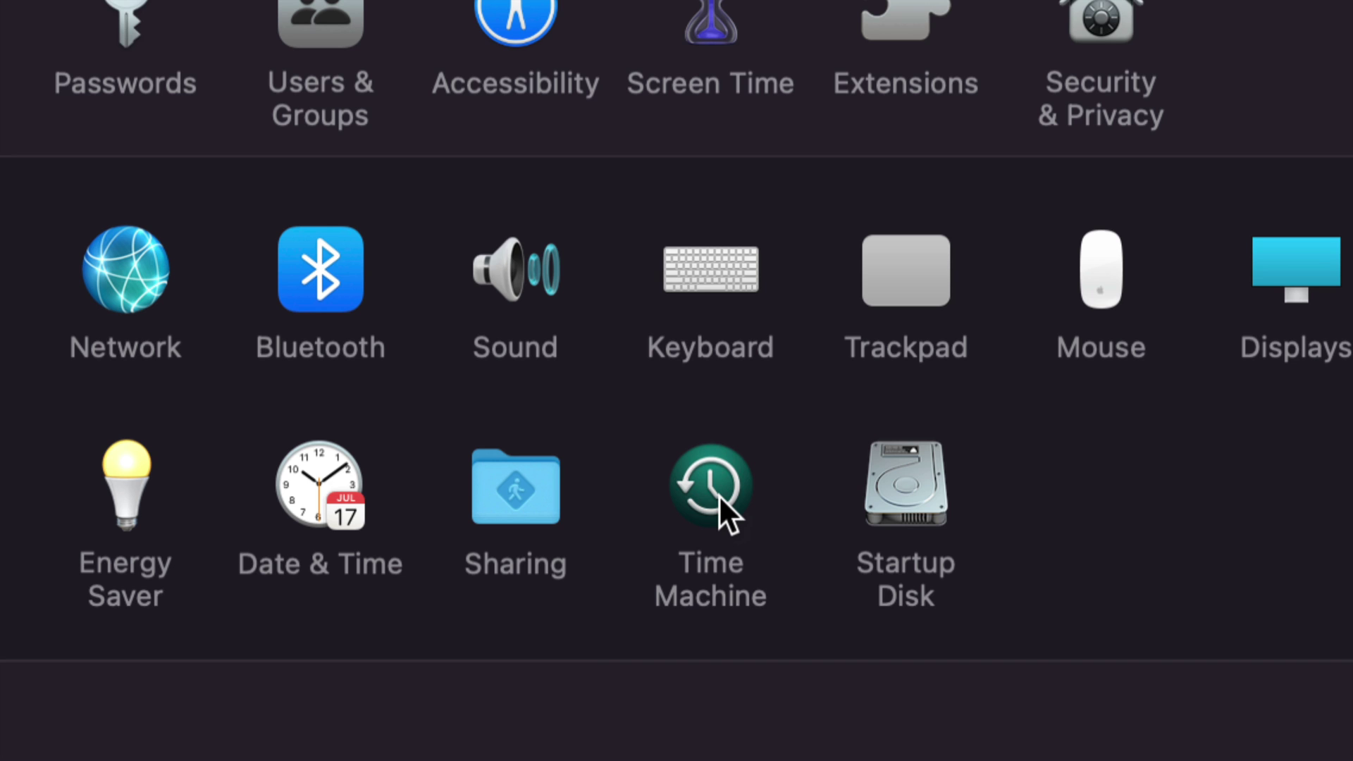
click(720, 497)
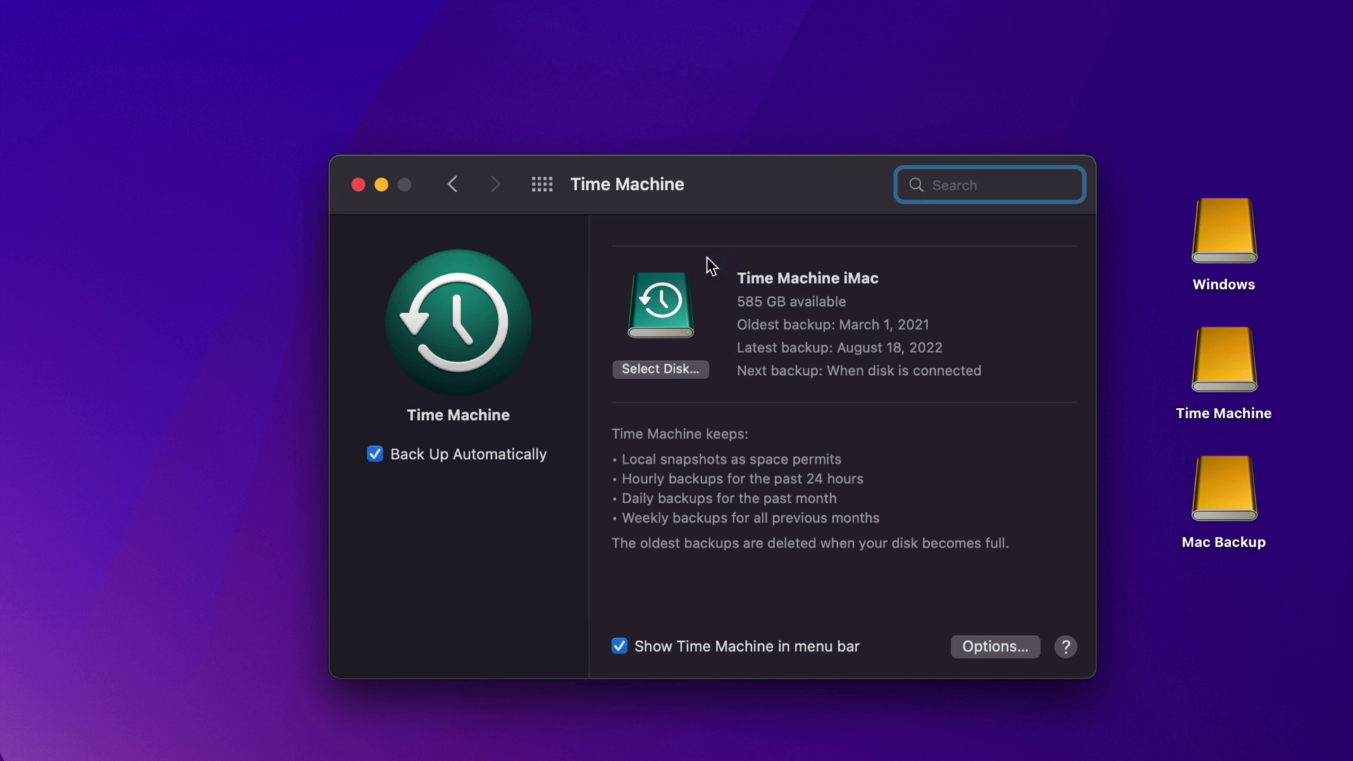
- Add the 10 TB Time Machine volume as an unencrypted backup disk, using both it and Time Machine iMac
click(647, 374)
scroll(611, 421, down, 4)
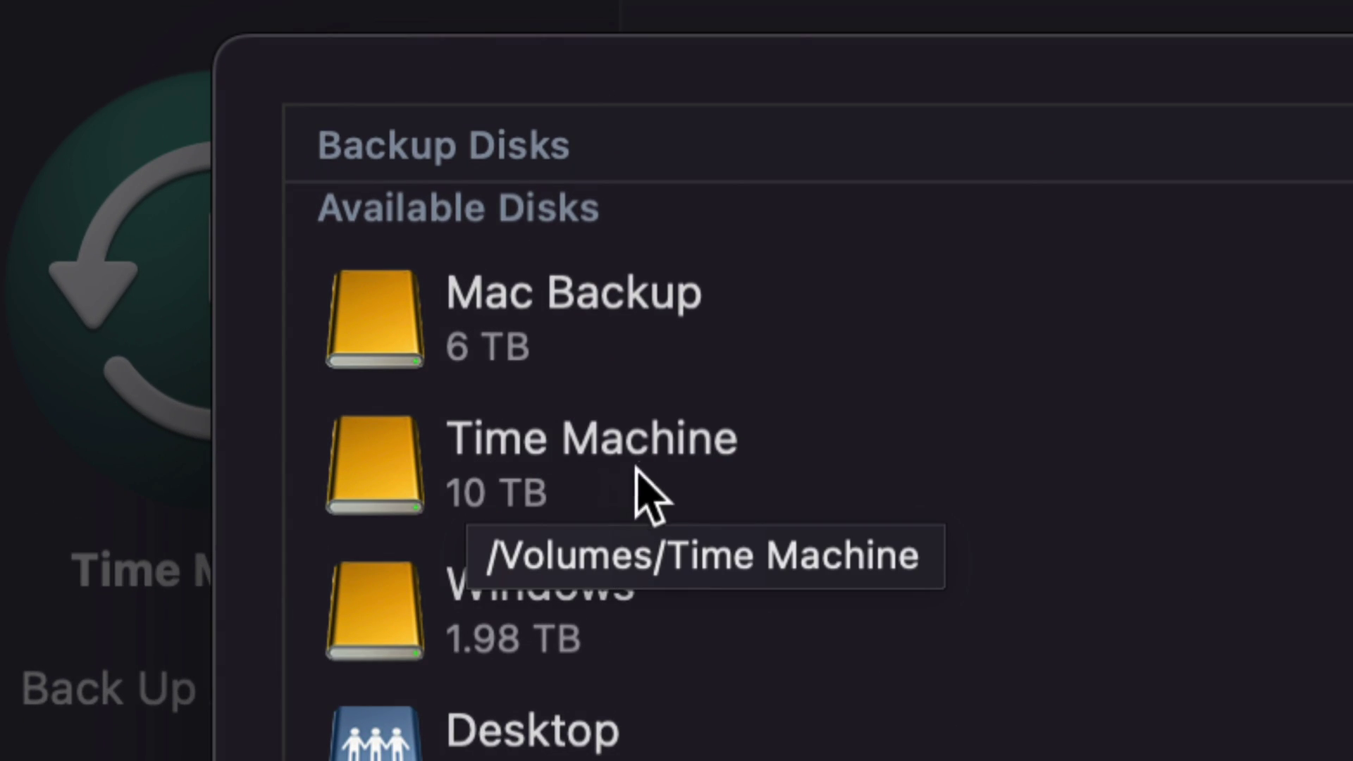
click(600, 475)
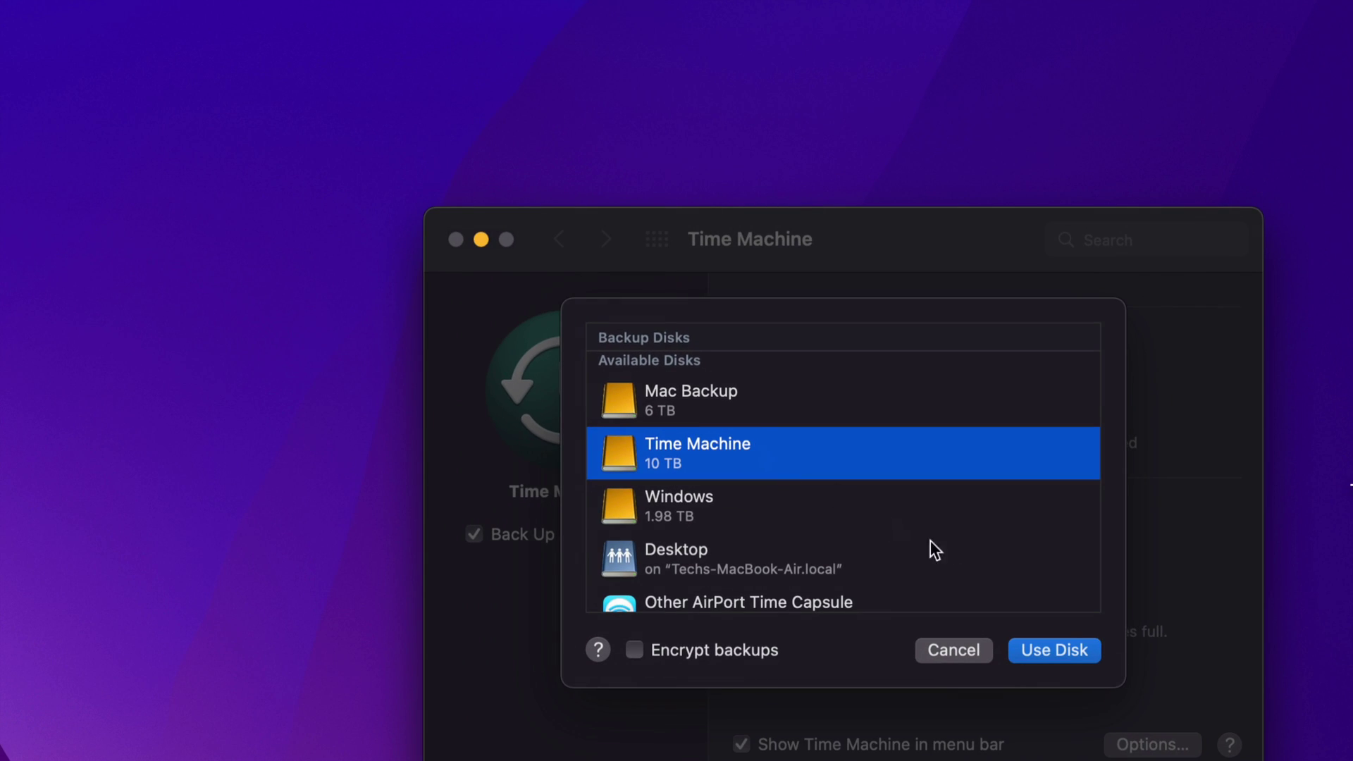
click(1066, 650)
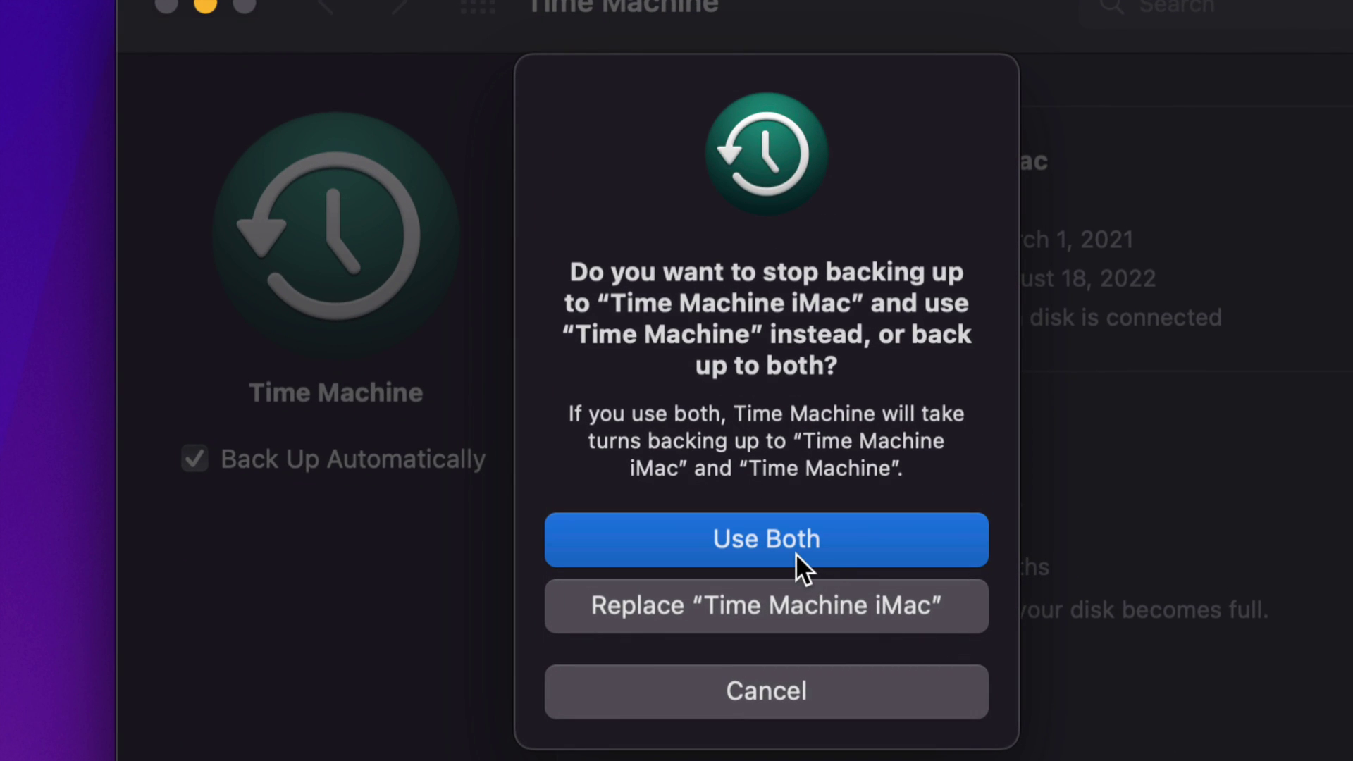
click(712, 538)
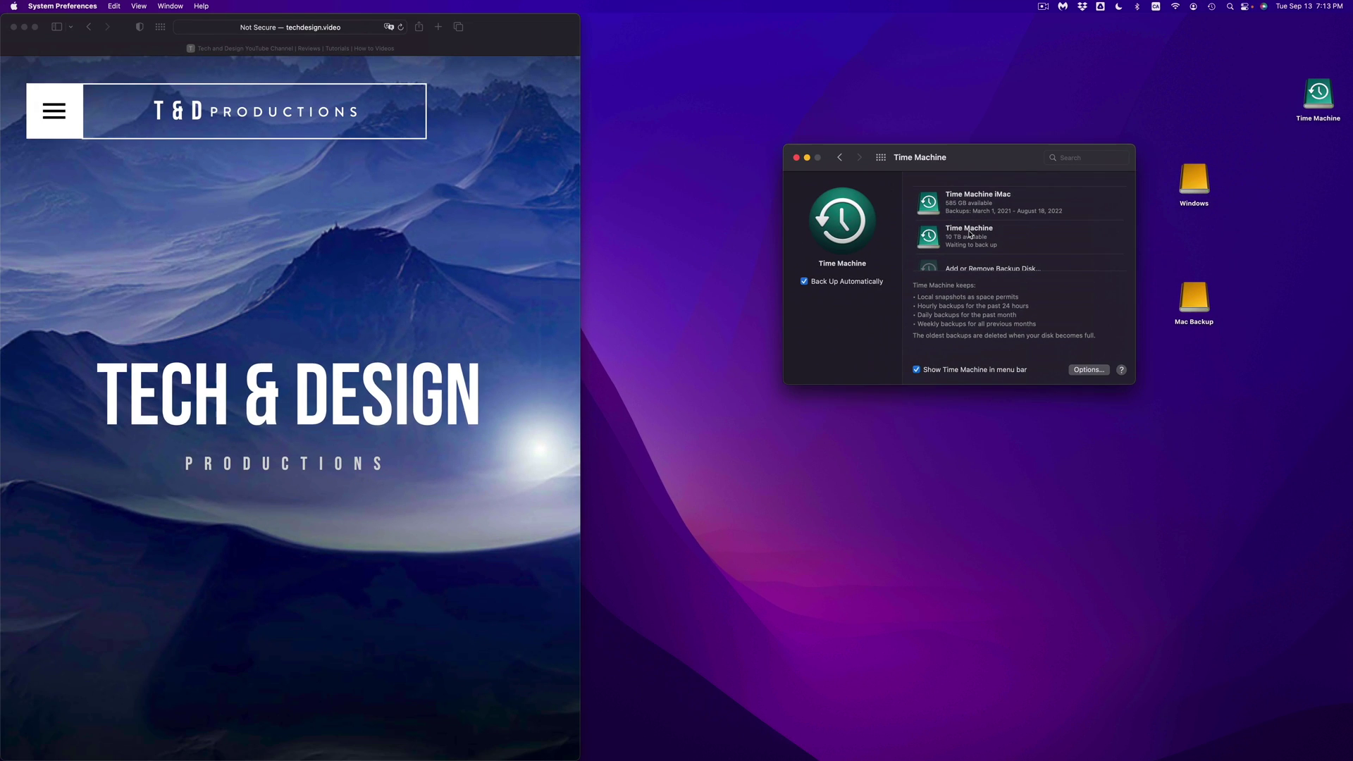
- Turn off automatic backups and move the Time Machine settings window farther from the drive icons
click(804, 282)
drag(964, 165, 820, 174)
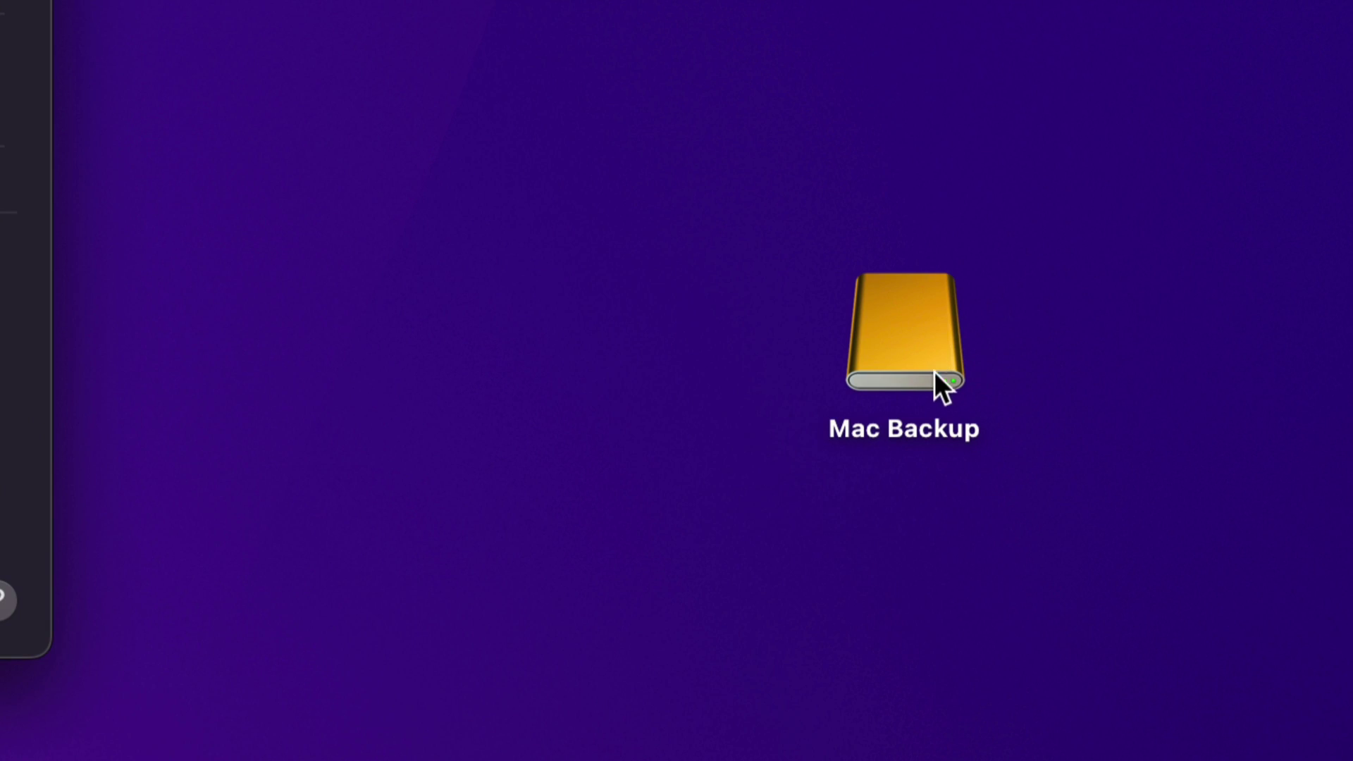
- Move the Mac Backup volume icon closer to the Time Machine icon on the desktop and deselect it
click(925, 374)
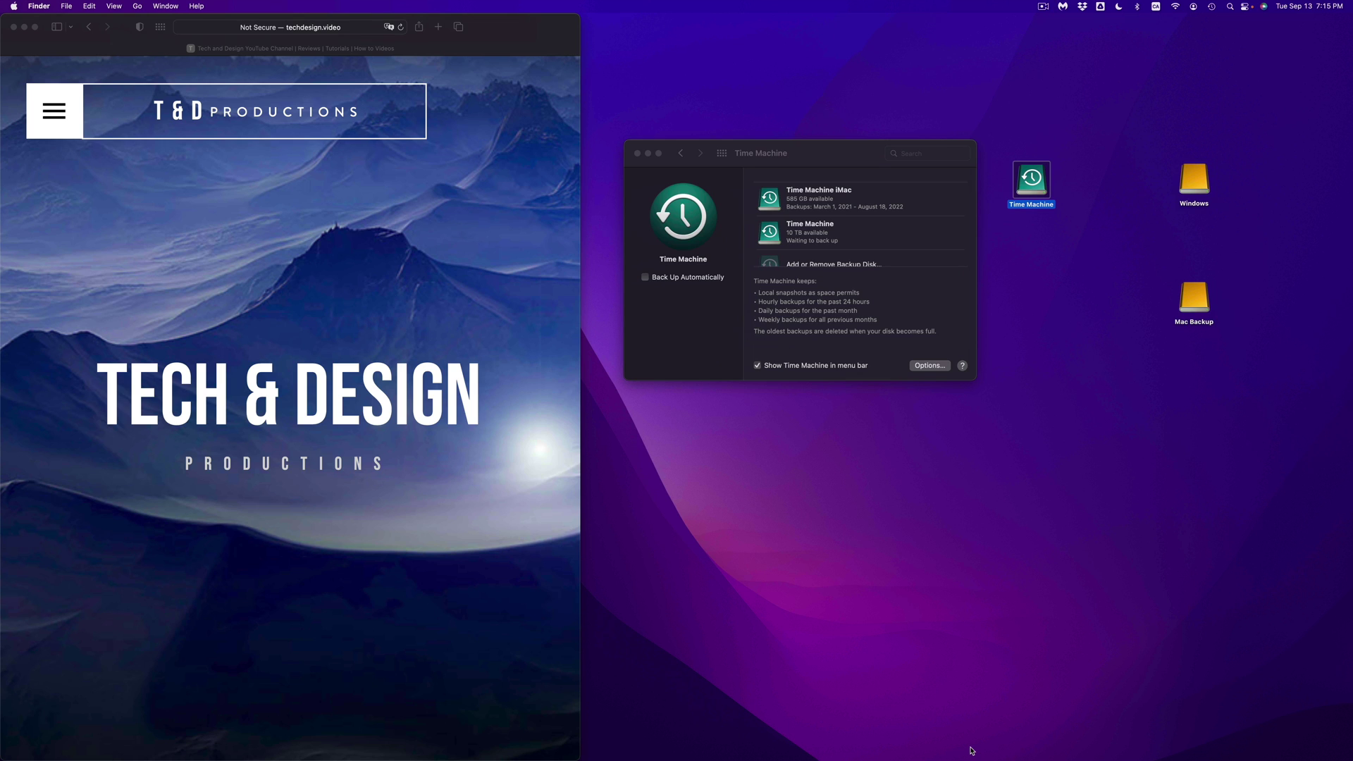
mouse_move(909, 758)
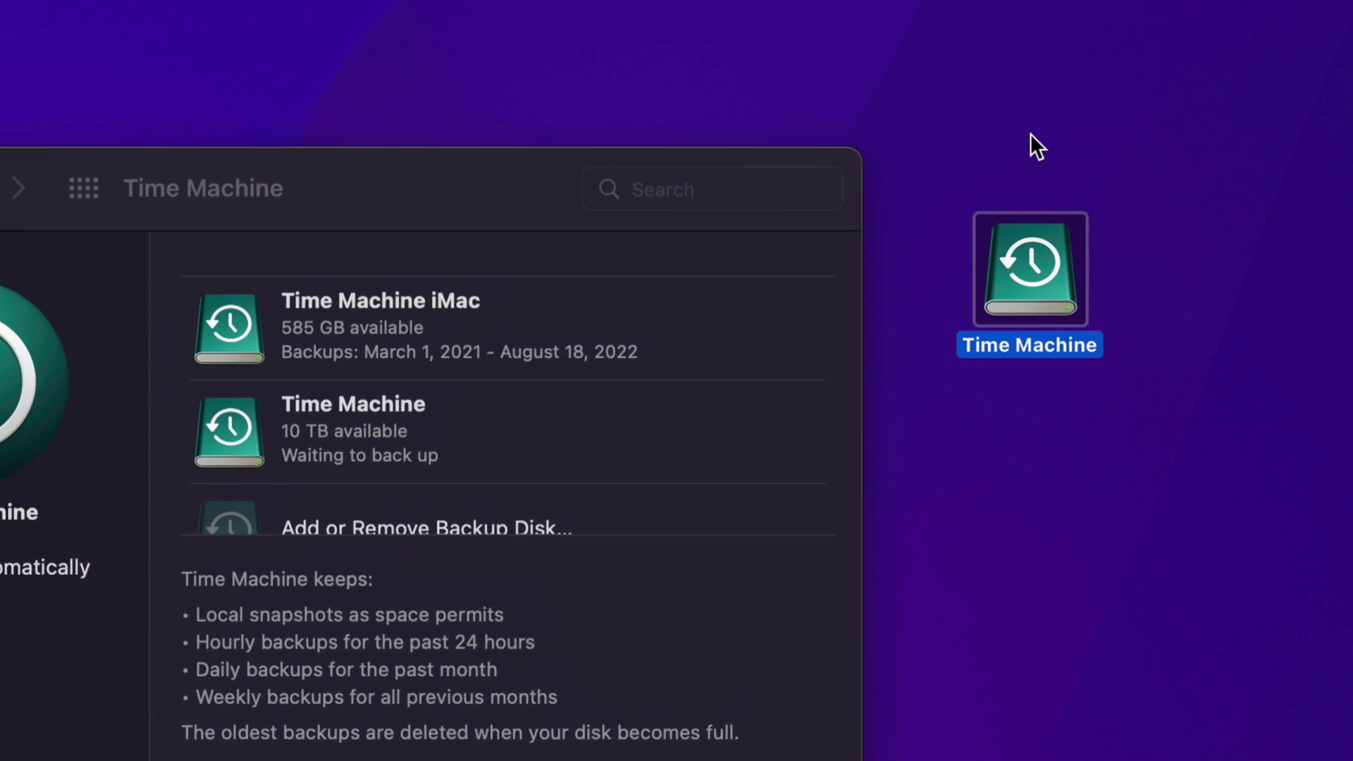
click(1211, 260)
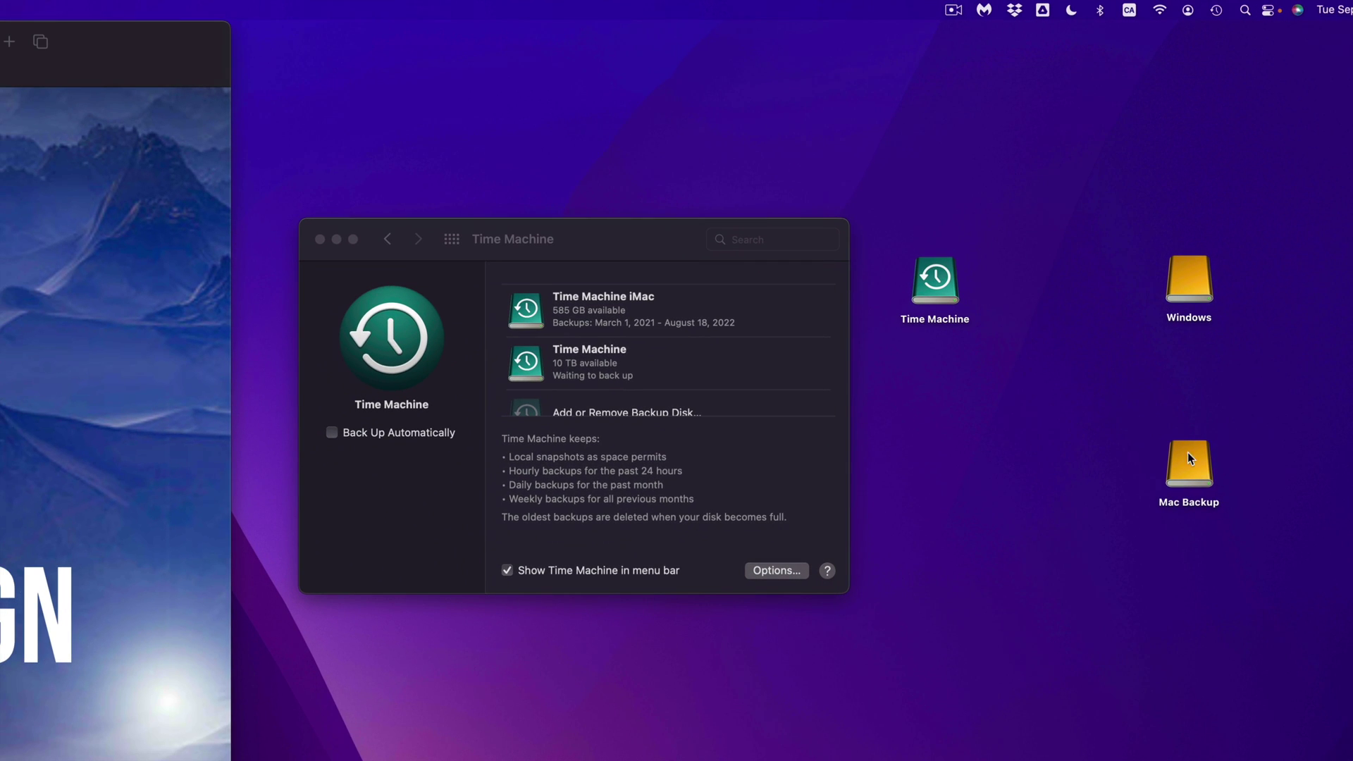
click(1199, 470)
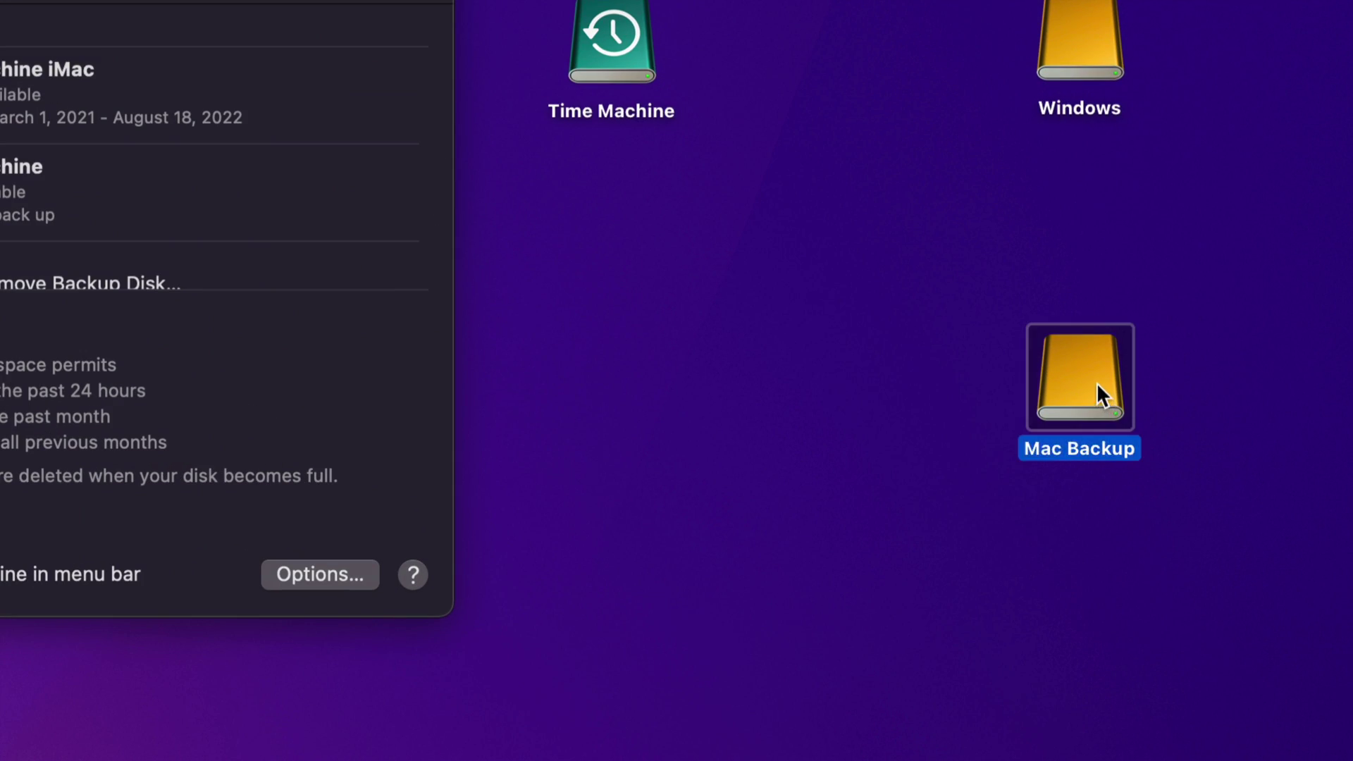
drag(1096, 384, 975, 387)
click(1019, 408)
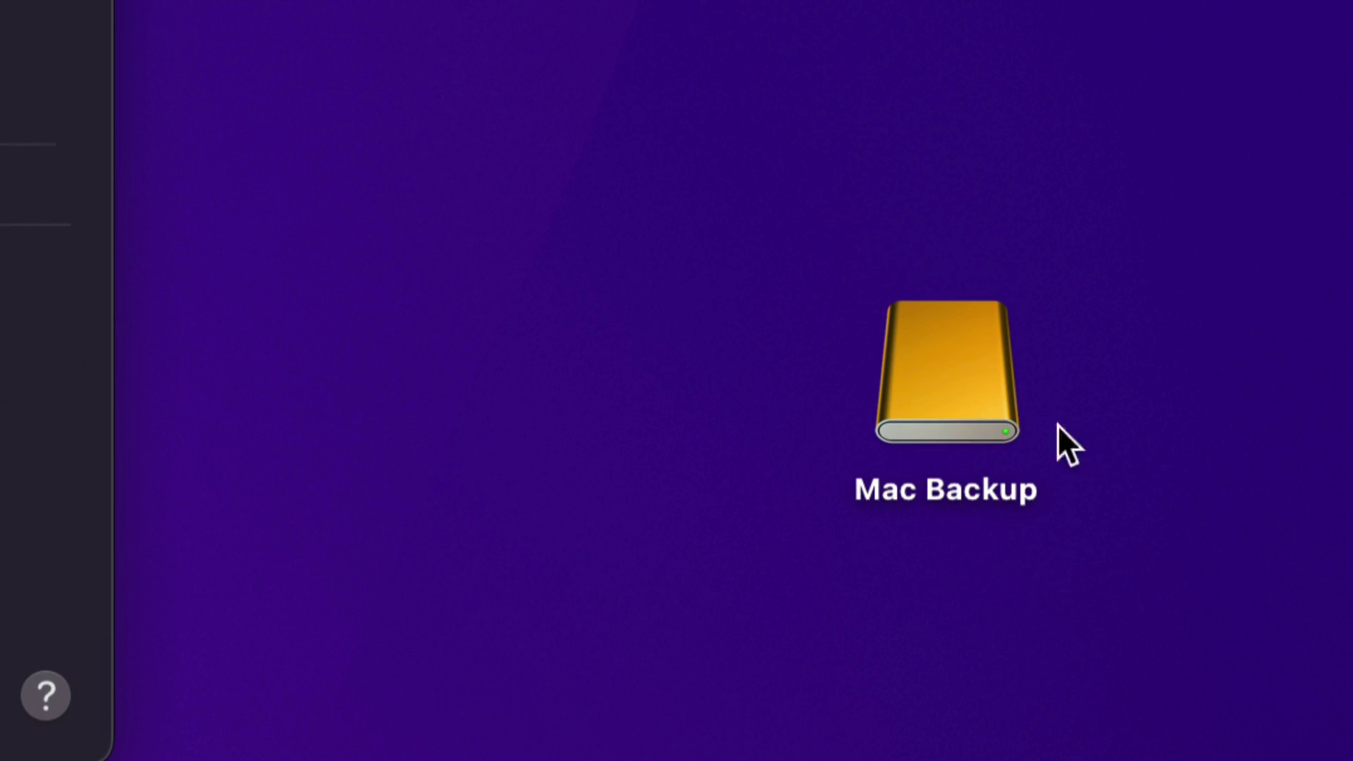
- Move the Time Machine volume icon slightly lower on the desktop and deselect it
click(809, 181)
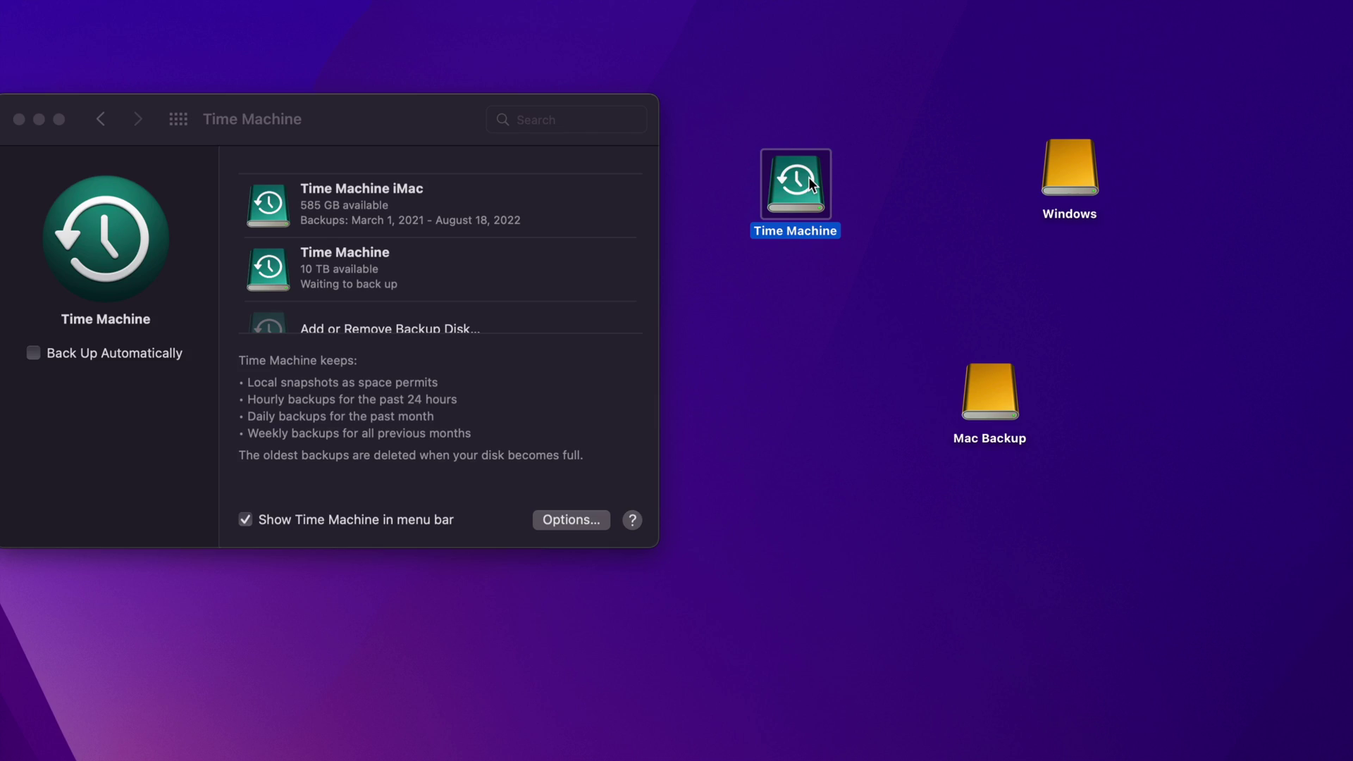
click(753, 120)
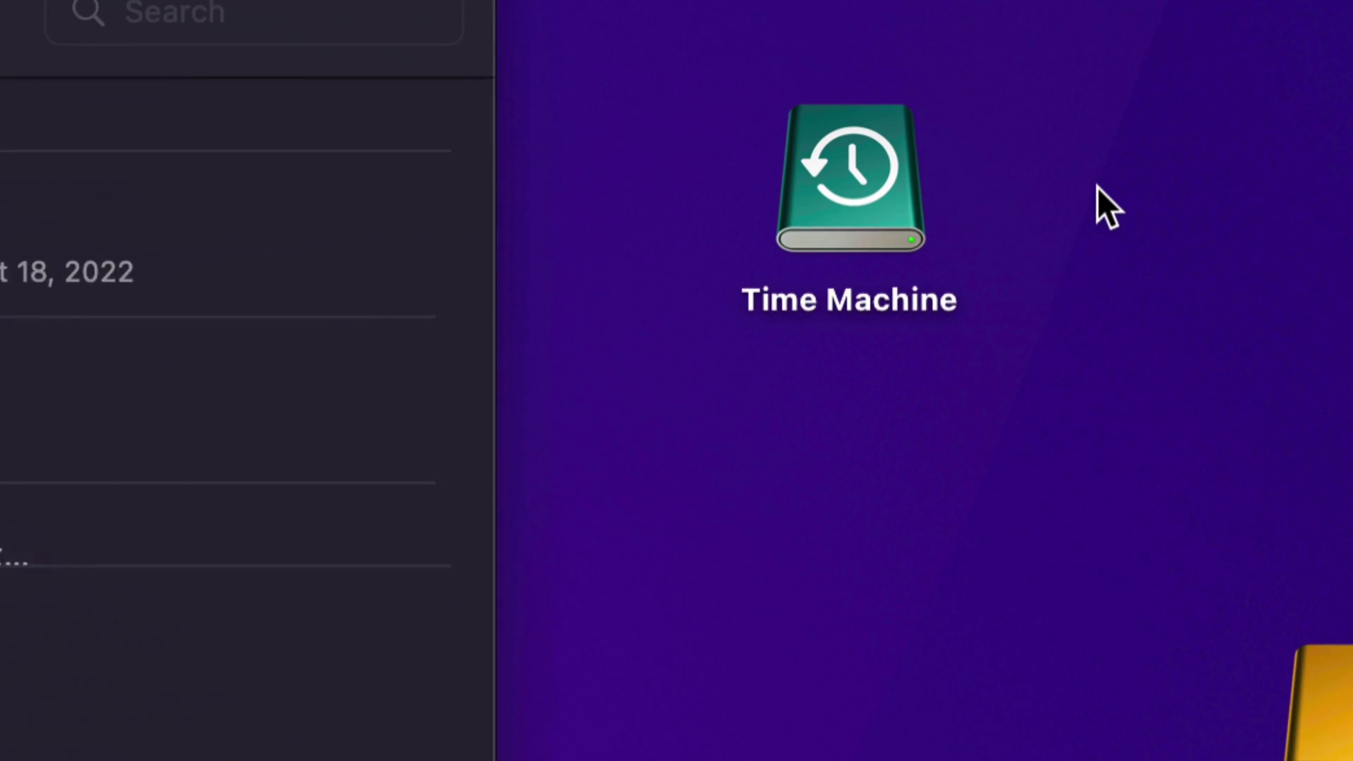
click(986, 185)
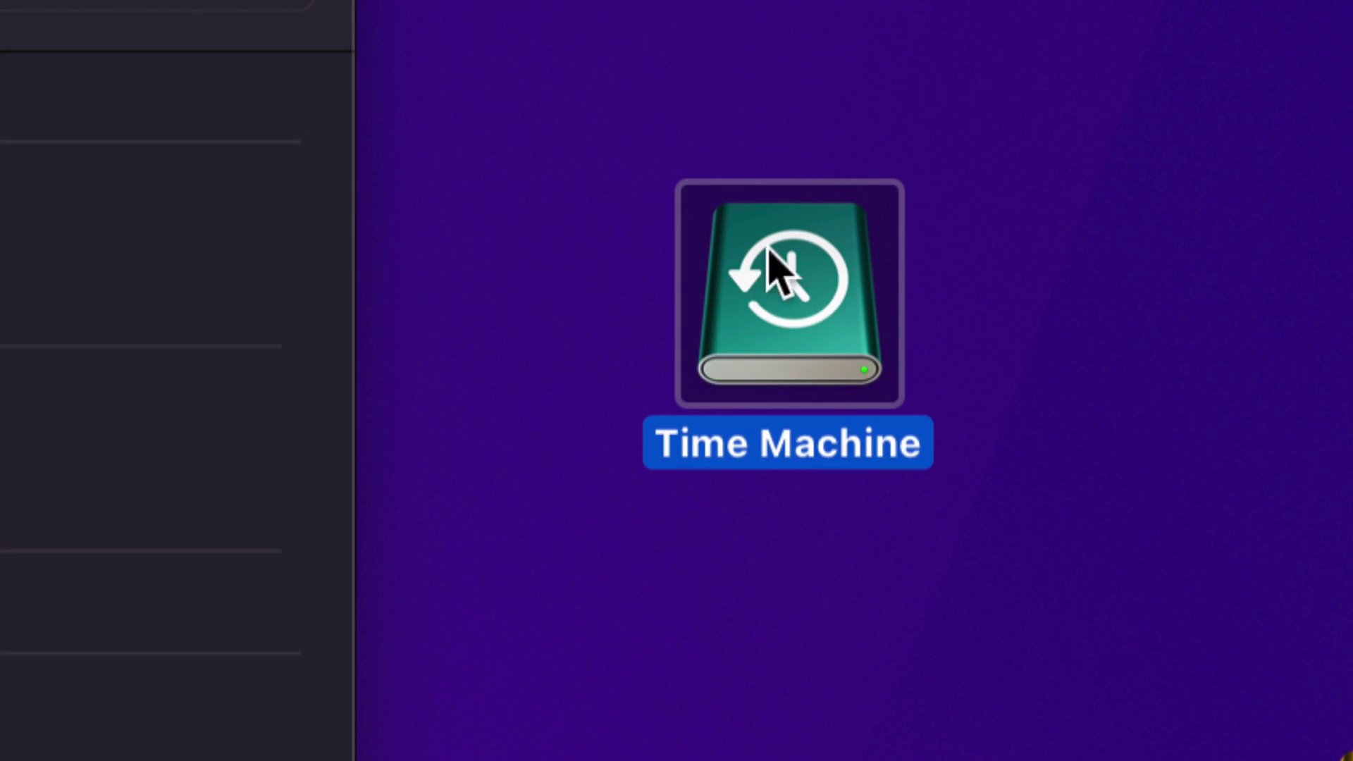
click(990, 328)
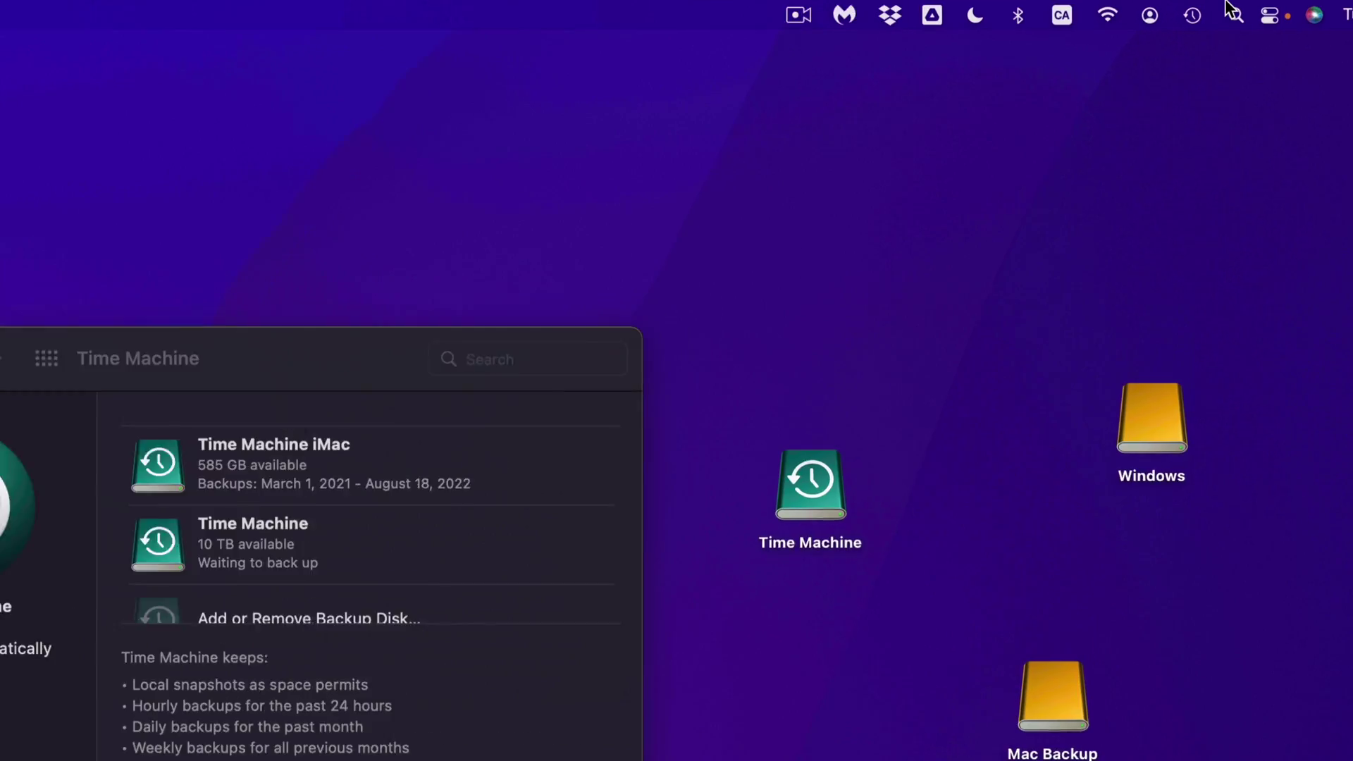
- Start a Time Machine backup immediately
click(1085, 65)
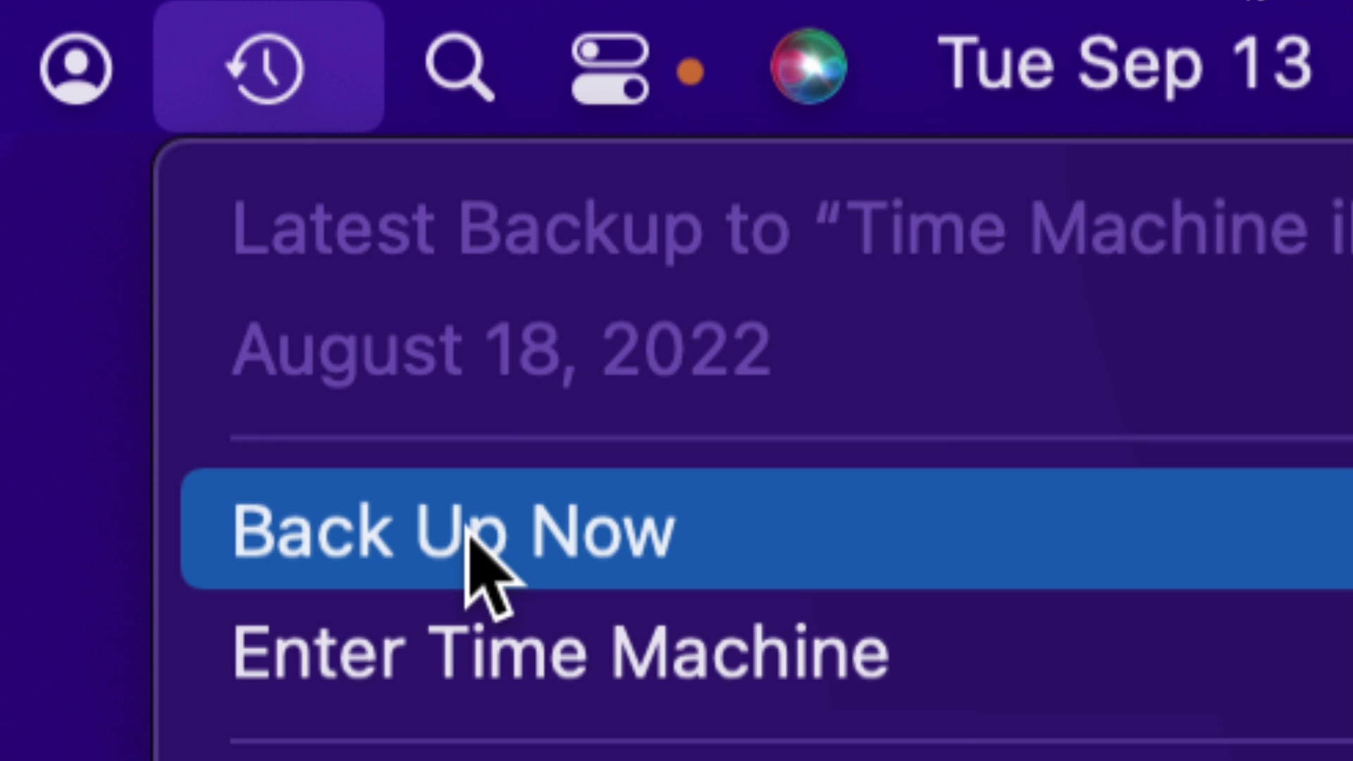
click(467, 535)
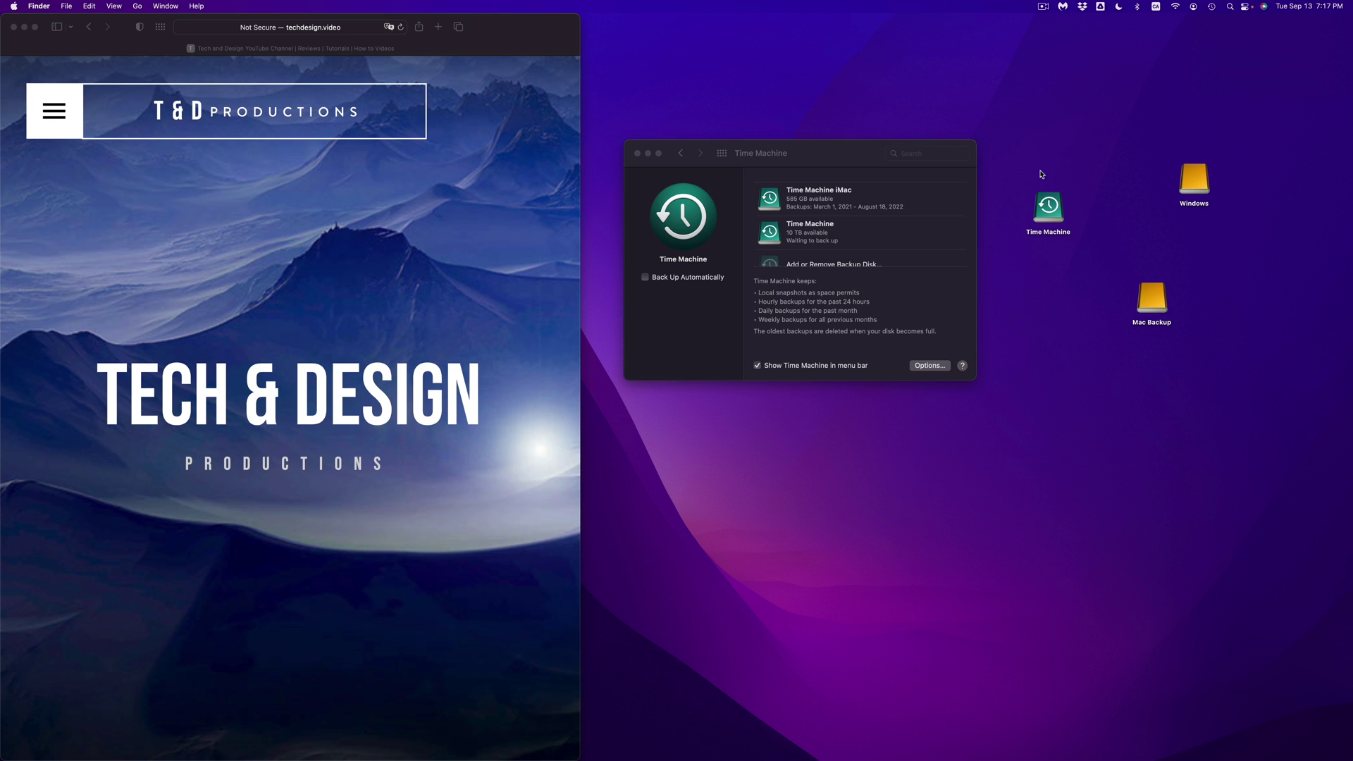